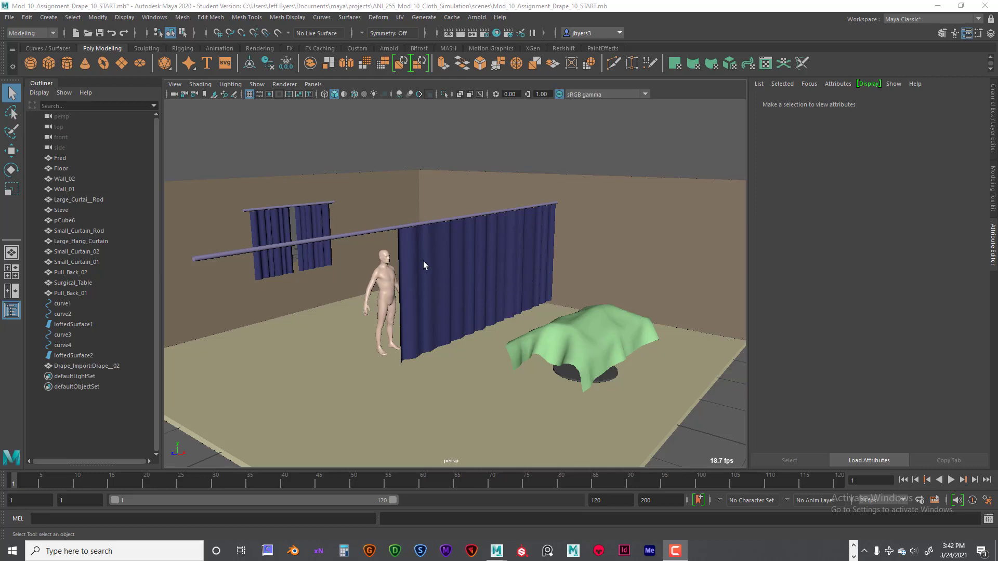
# - Examine the surgical table's drape, the standing figure and the large hanging curtain in the room
pyautogui.click(587, 348)
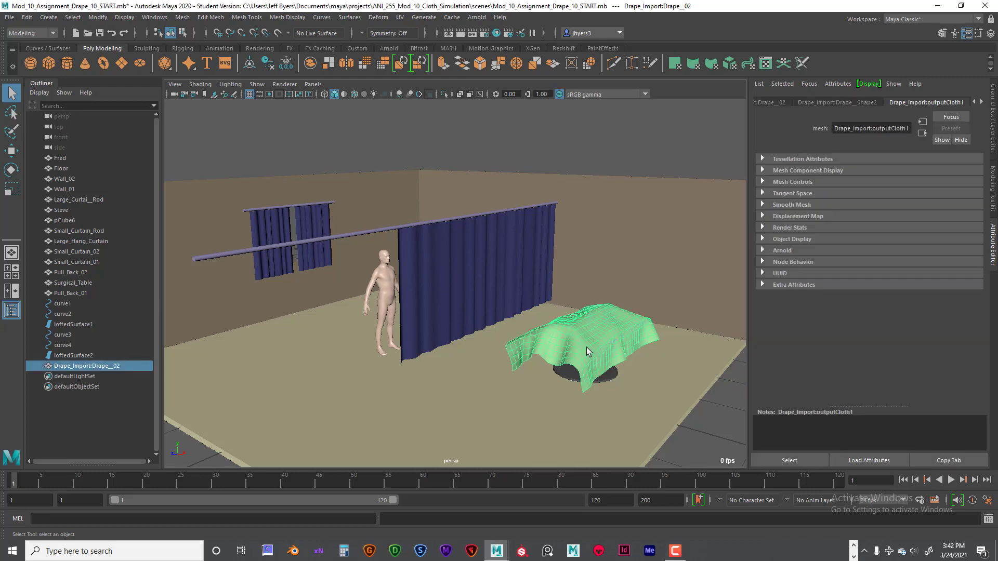
pyautogui.click(582, 150)
pyautogui.click(392, 288)
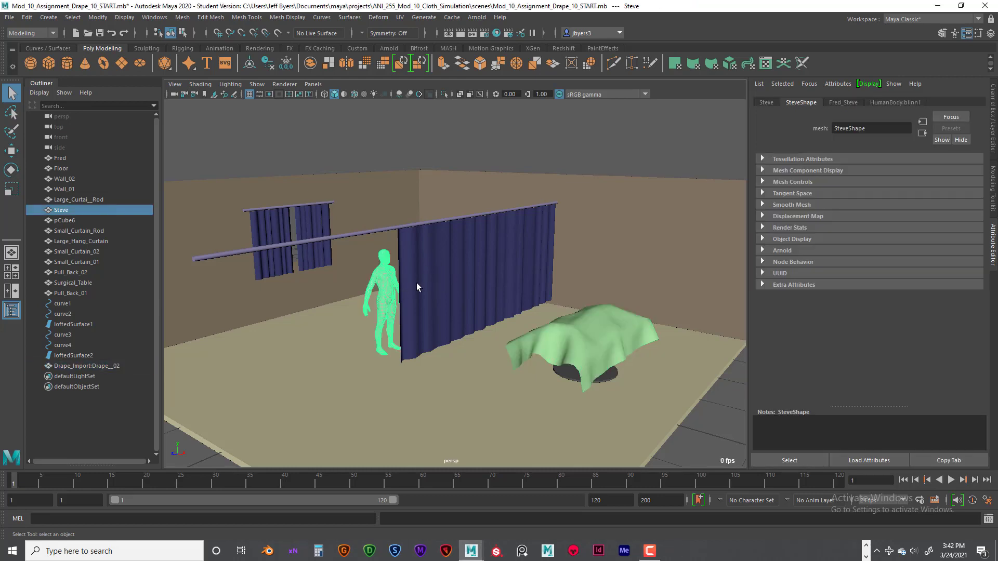
pyautogui.click(473, 299)
pyautogui.keyDown('alt'); pyautogui.moveTo(474, 297); pyautogui.dragTo(456, 287); pyautogui.keyUp('alt')
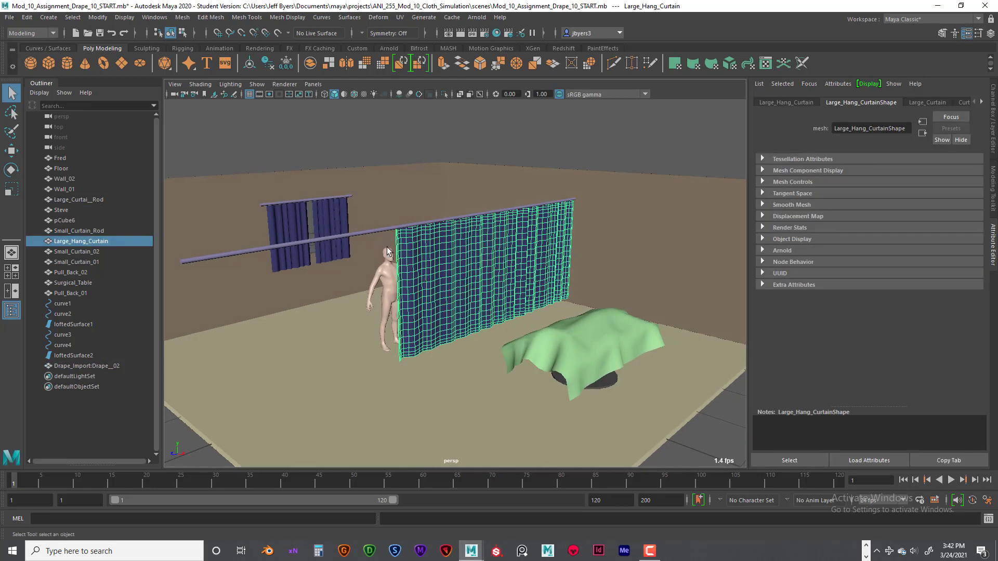
pyautogui.keyDown('alt'); pyautogui.moveTo(411, 292); pyautogui.dragTo(433, 285, button='right'); pyautogui.keyUp('alt')
pyautogui.keyDown('alt'); pyautogui.moveTo(450, 276); pyautogui.dragTo(364, 275); pyautogui.keyUp('alt')
pyautogui.click(541, 111)
# - Try moving the standing figure through the large hanging curtain
pyautogui.click(353, 282)
pyautogui.keyDown('alt'); pyautogui.moveTo(435, 307); pyautogui.dragTo(428, 355); pyautogui.keyUp('alt')
pyautogui.press('w')
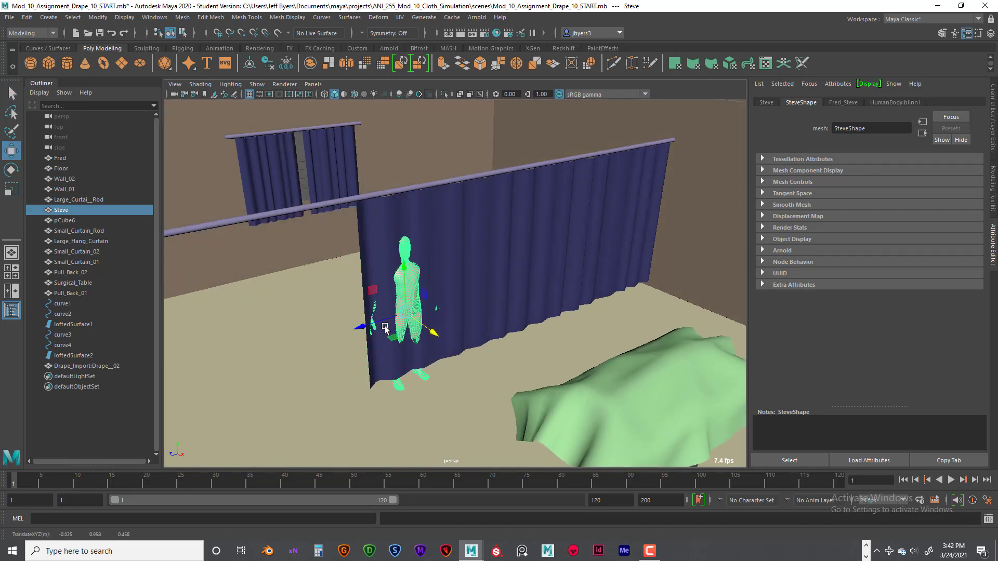
pyautogui.moveTo(386, 324); pyautogui.dragTo(418, 351)
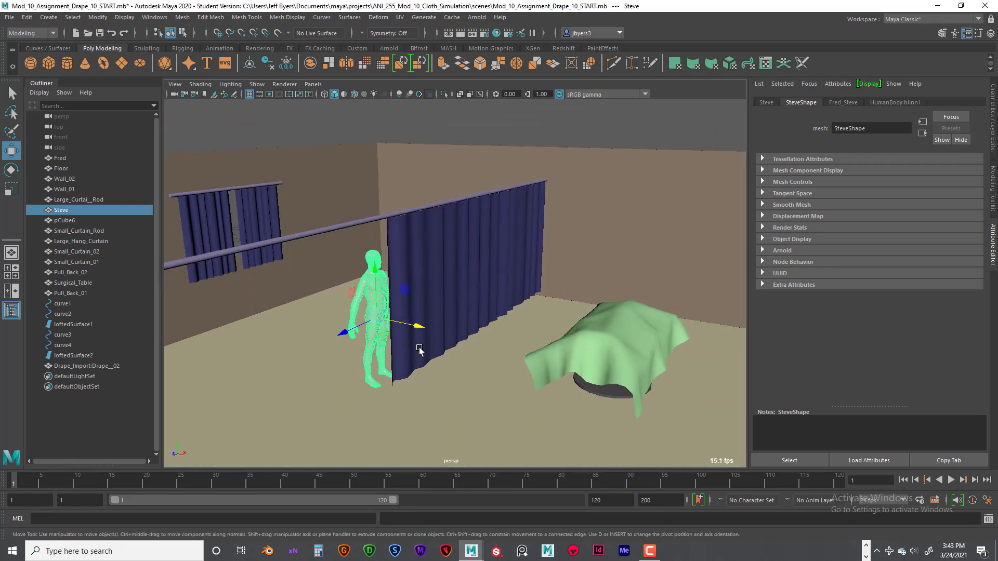
# - Look over the whole room set, checking its walls, curtains, table and floor
pyautogui.scroll(-5, 419, 350)
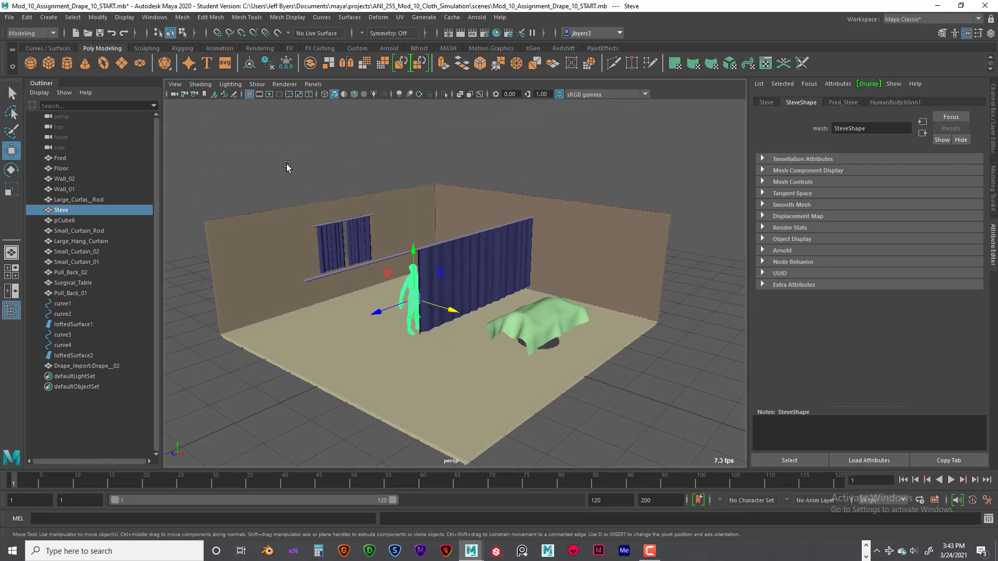
pyautogui.moveTo(287, 166); pyautogui.dragTo(605, 401)
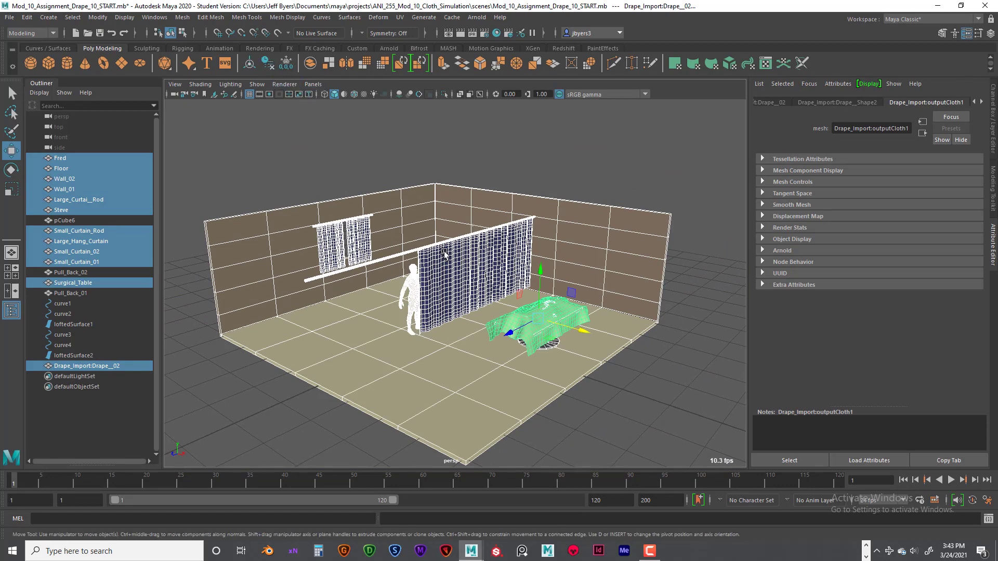
pyautogui.click(517, 146)
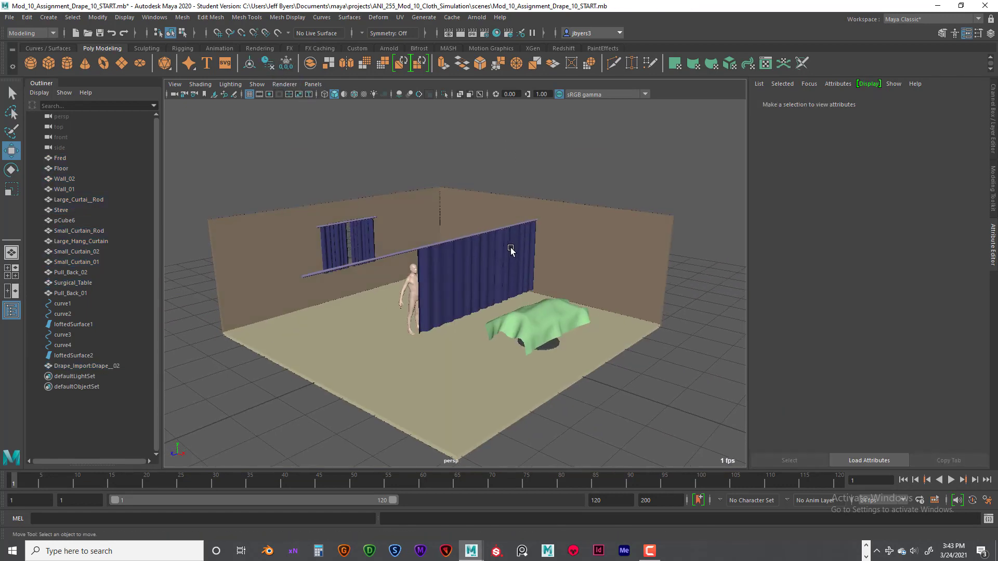
pyautogui.scroll(6, 513, 249)
pyautogui.scroll(2, 507, 240)
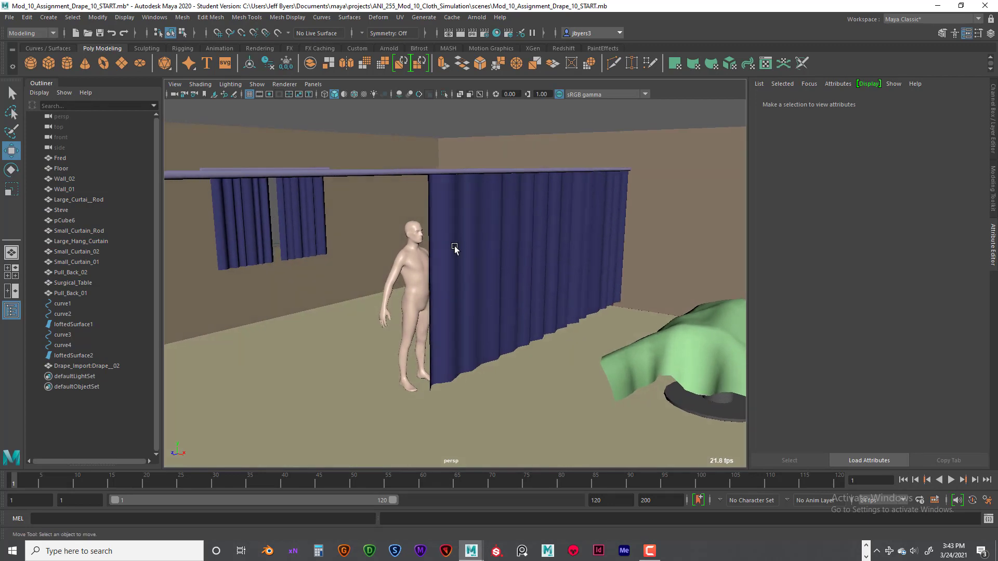
pyautogui.click(454, 406)
pyautogui.keyDown('alt'); pyautogui.moveTo(535, 278); pyautogui.dragTo(566, 349); pyautogui.keyUp('alt')
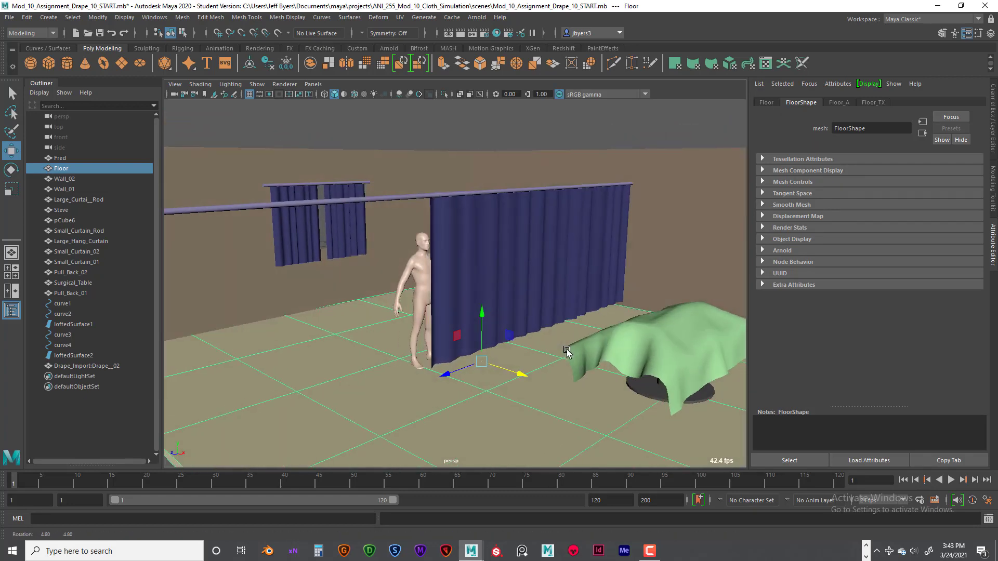
# - Convert the large hanging curtain into an nCloth object
pyautogui.moveTo(531, 278)
pyautogui.keyDown('alt'); pyautogui.mouseDown()
pyautogui.moveTo(505, 291)
pyautogui.moveTo(527, 333)
pyautogui.moveTo(459, 285)
pyautogui.moveTo(488, 314)
pyautogui.moveTo(475, 318)
pyautogui.moveTo(496, 266)
pyautogui.mouseUp(); pyautogui.keyUp('alt')
pyautogui.click(504, 291)
pyautogui.press('space')
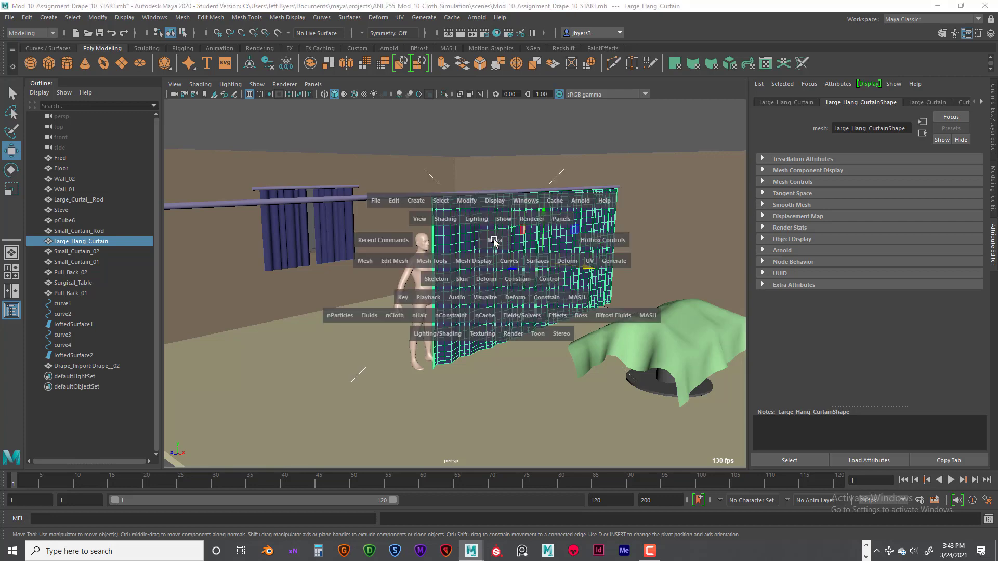
pyautogui.click(390, 316)
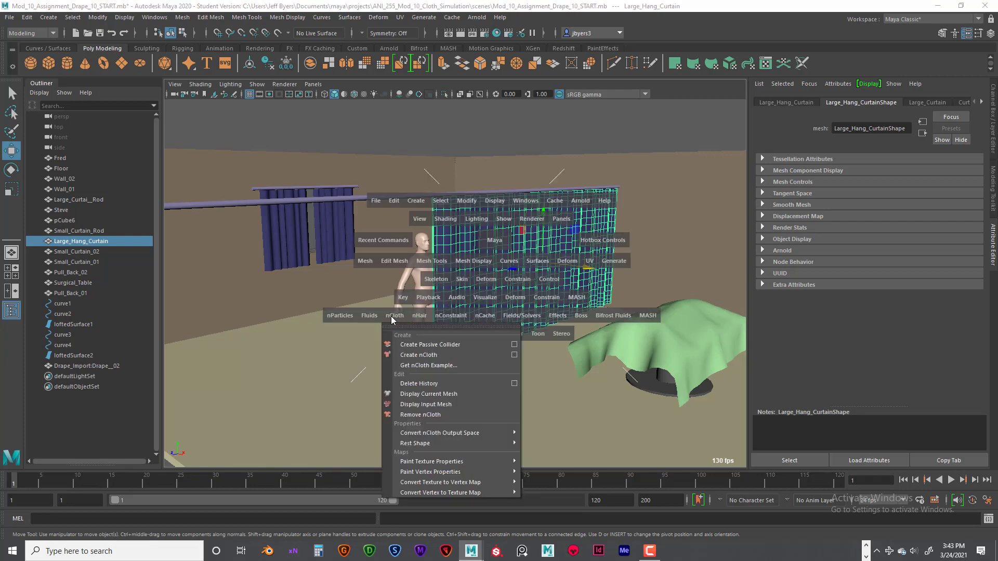
pyautogui.click(426, 355)
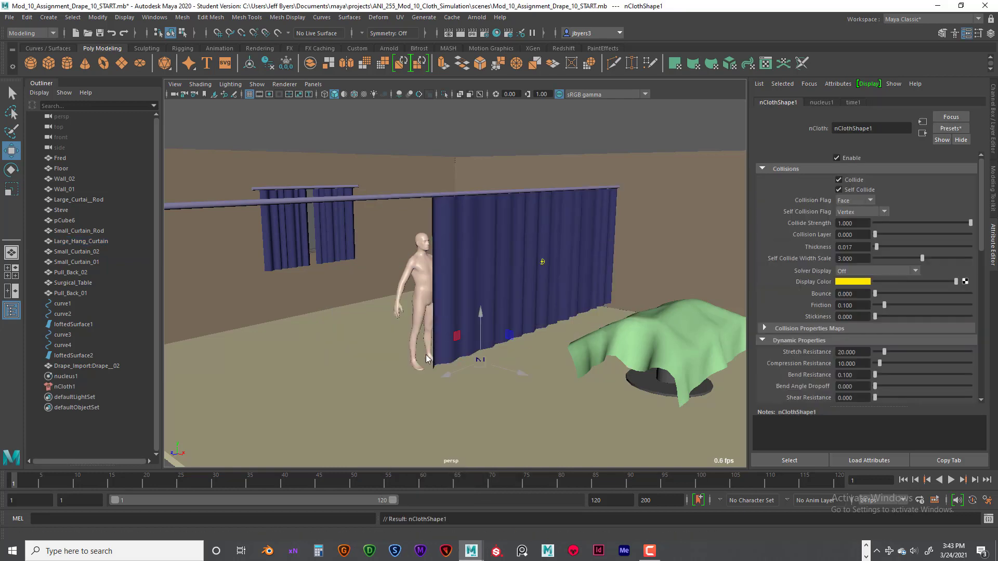
# - Make the standing figure a passive collider for the cloth simulation
pyautogui.click(413, 273)
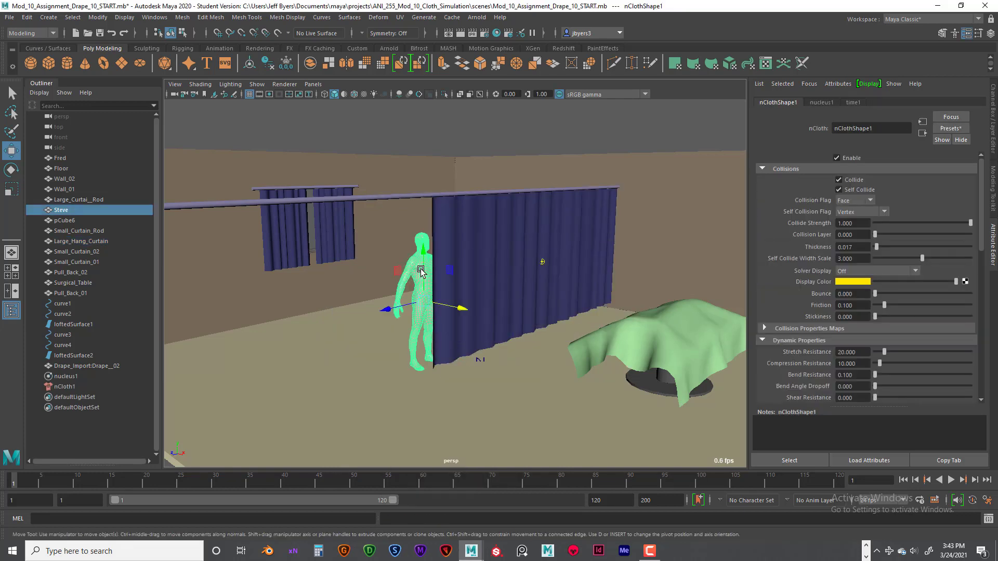
pyautogui.keyDown('alt'); pyautogui.moveTo(488, 295); pyautogui.dragTo(506, 306); pyautogui.keyUp('alt')
pyautogui.press('space')
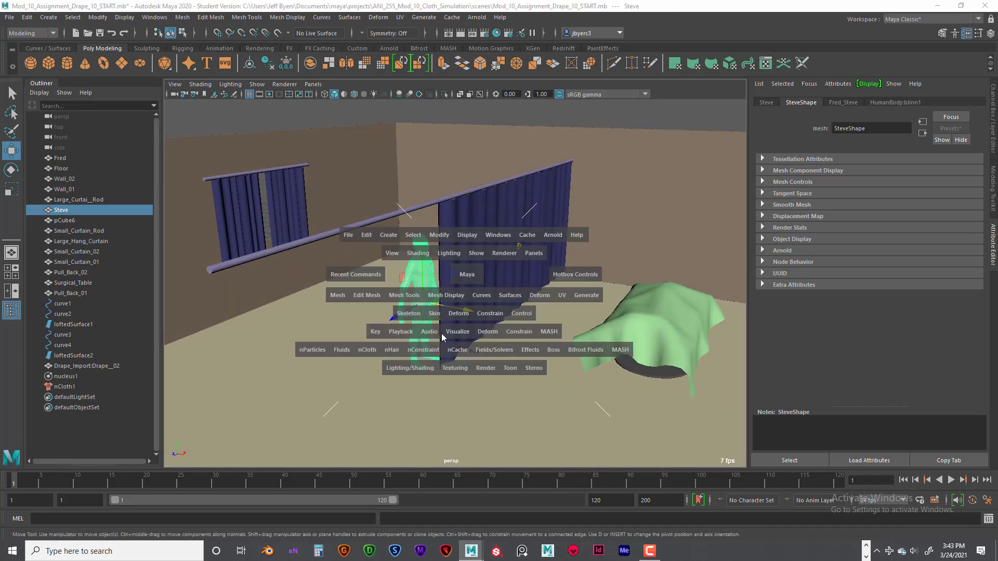
pyautogui.click(361, 349)
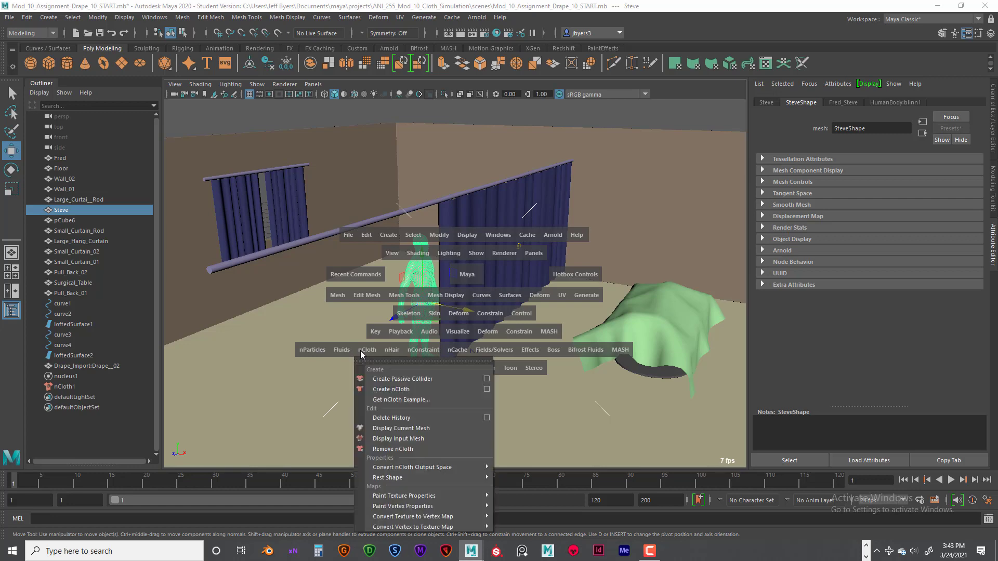
pyautogui.click(404, 379)
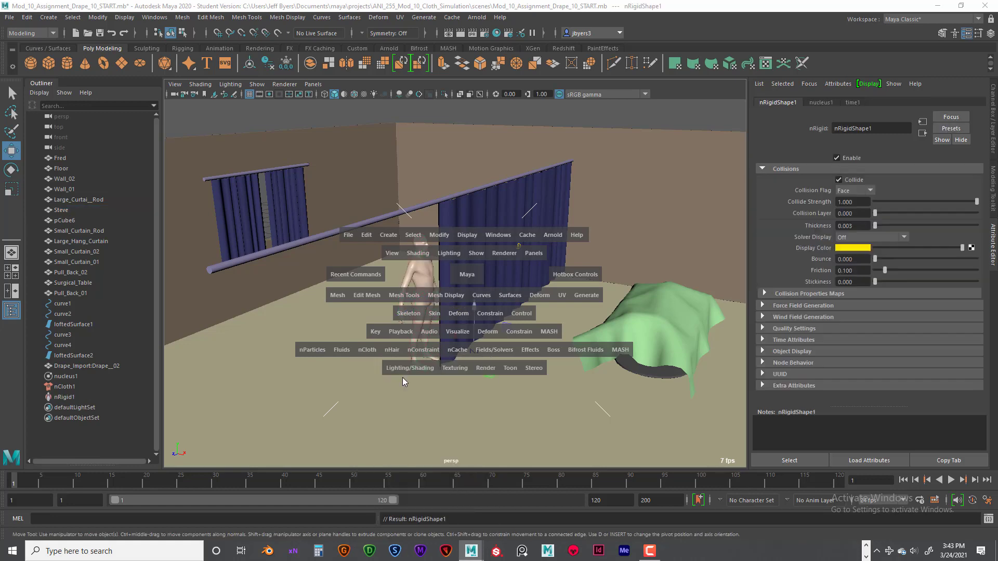
# - Select the vertices along the upper edge of the large hanging curtain in the side view
pyautogui.click(487, 266)
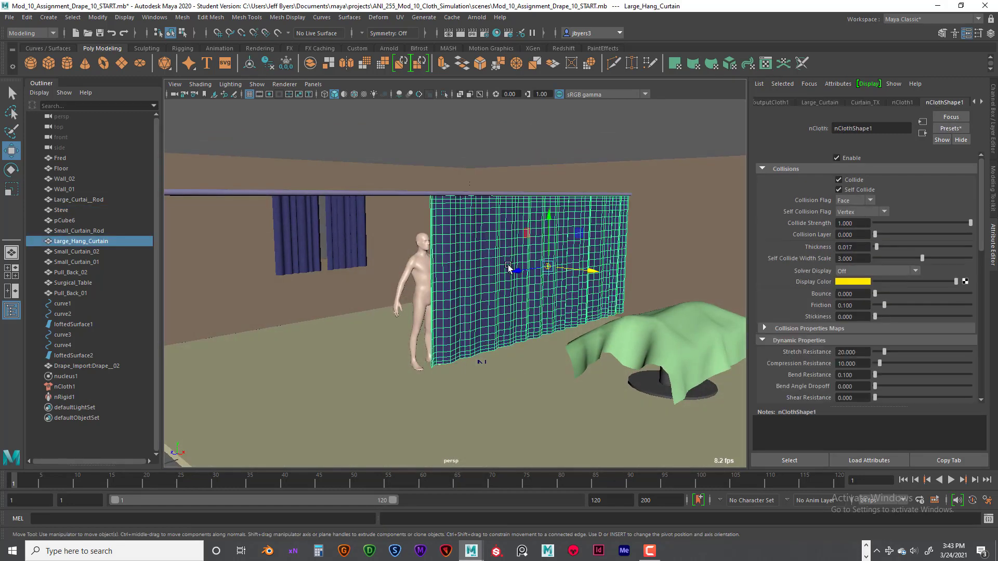
pyautogui.keyDown('alt'); pyautogui.moveTo(548, 273); pyautogui.dragTo(513, 279); pyautogui.keyUp('alt')
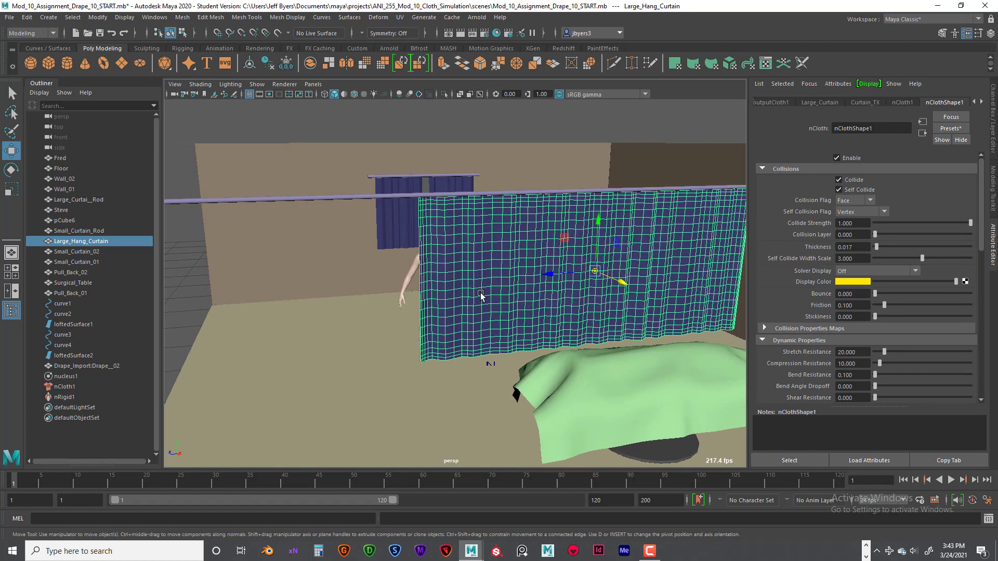
pyautogui.press('space')
pyautogui.press('space')
pyautogui.scroll(-5, 508, 318)
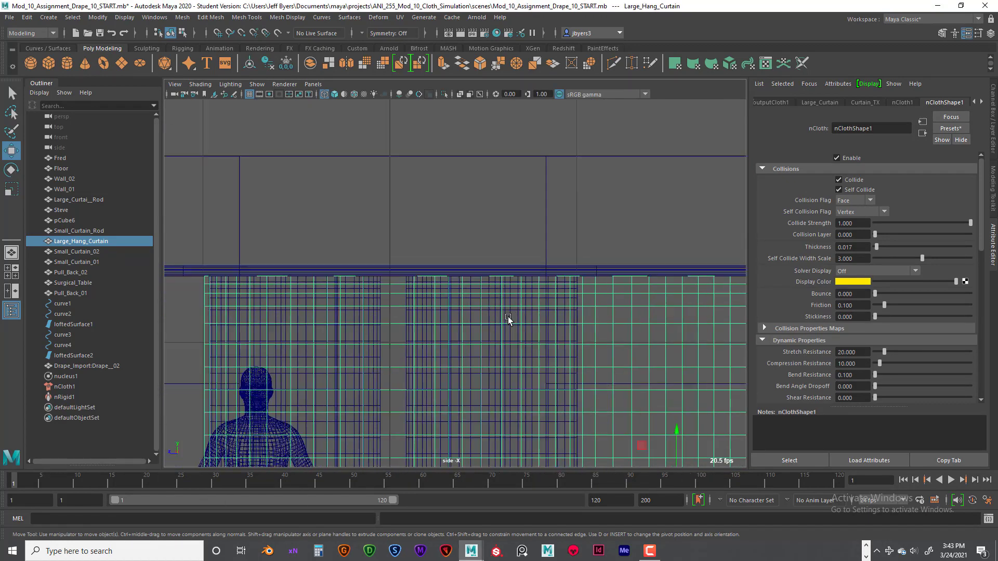
pyautogui.keyDown('alt'); pyautogui.moveTo(517, 325); pyautogui.dragTo(401, 297, button='middle'); pyautogui.keyUp('alt')
pyautogui.scroll(-3, 416, 281)
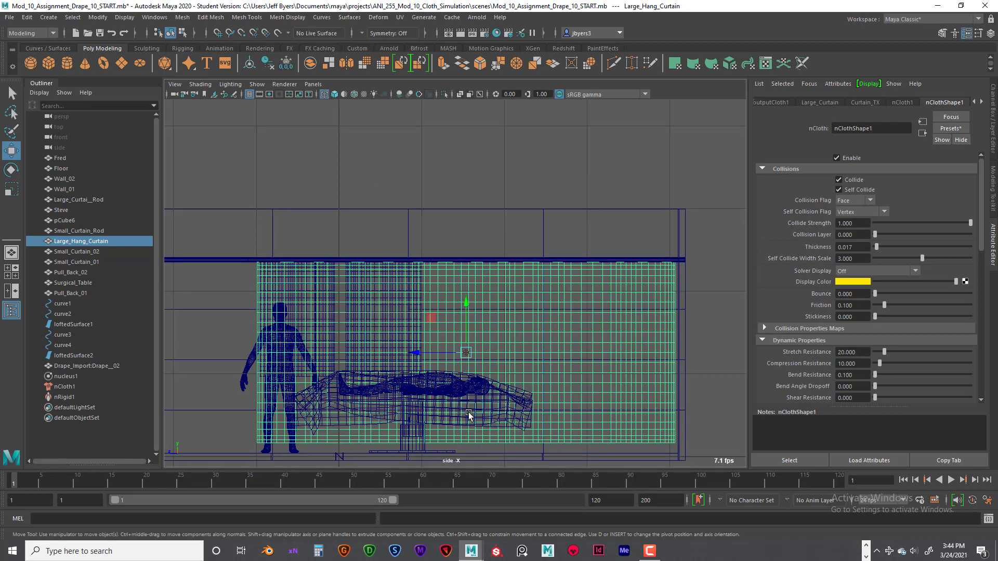
pyautogui.keyDown('alt'); pyautogui.moveTo(465, 355); pyautogui.dragTo(462, 352); pyautogui.keyUp('alt')
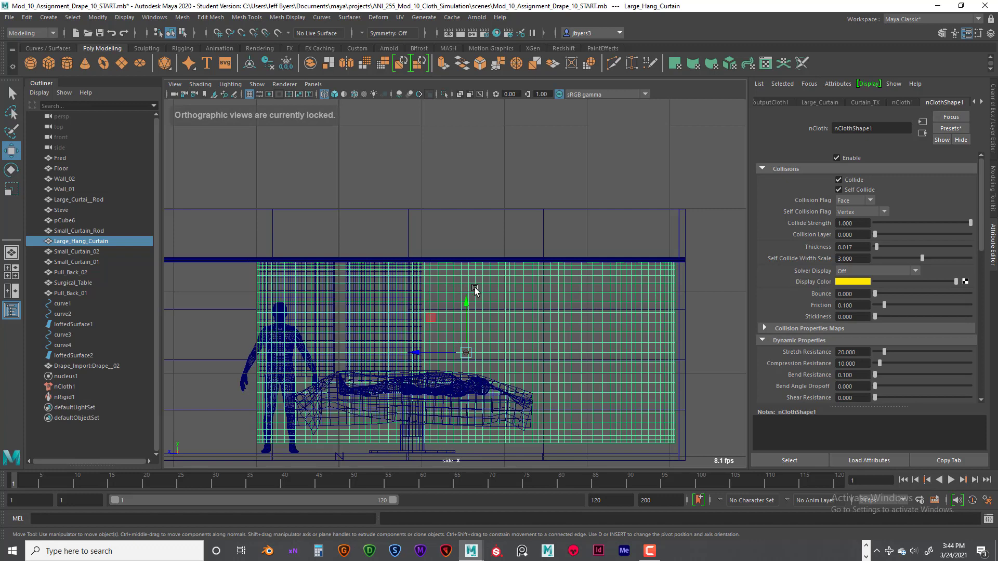
pyautogui.moveTo(322, 264); pyautogui.dragTo(287, 266, button='right')
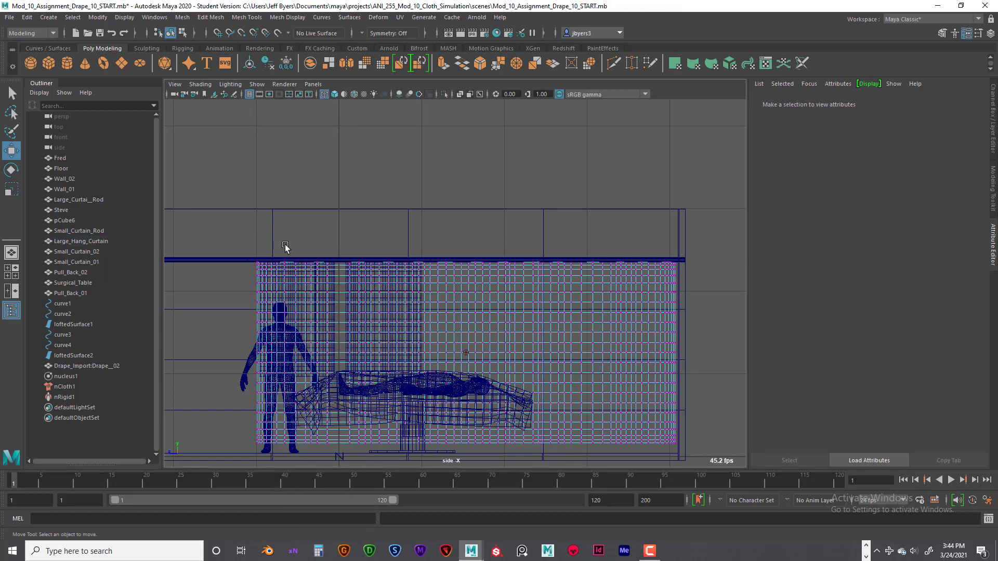
pyautogui.moveTo(210, 242); pyautogui.dragTo(700, 268)
pyautogui.scroll(5, 507, 282)
pyautogui.scroll(-5, 507, 282)
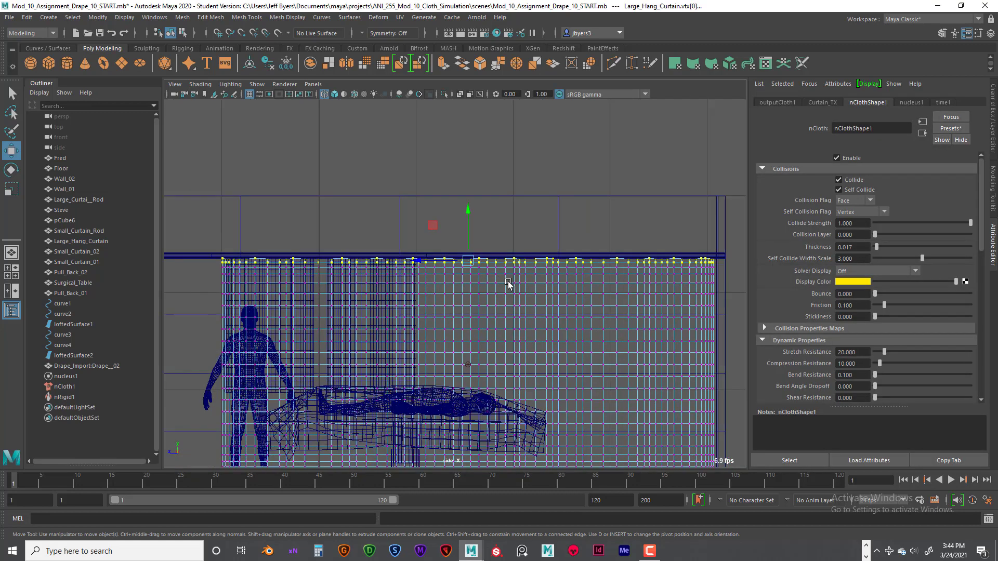
# - Create an nConstraint Transform Constraint on the selected curtain vertices with the options reset to default
pyautogui.press('space')
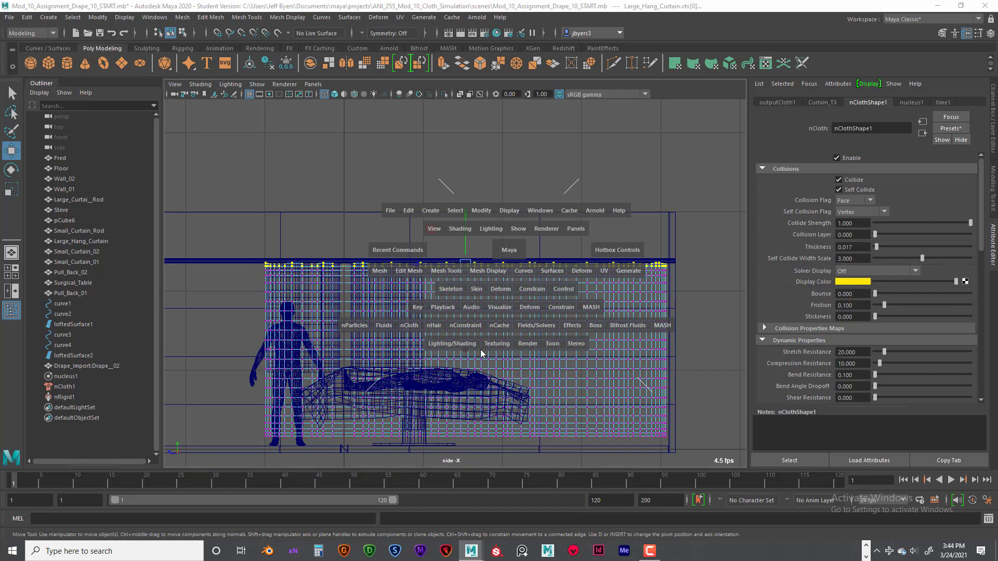
pyautogui.click(465, 326)
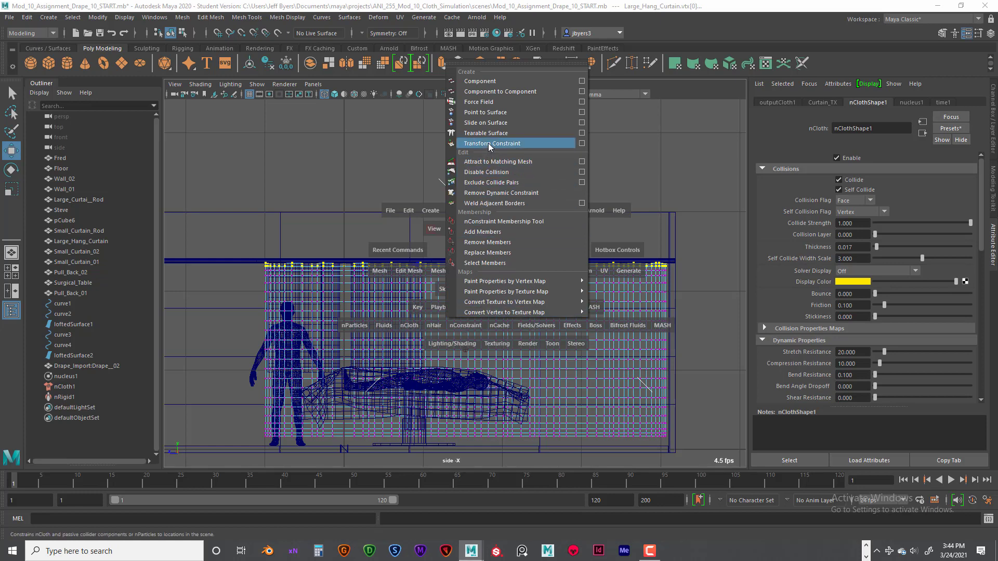
pyautogui.click(582, 144)
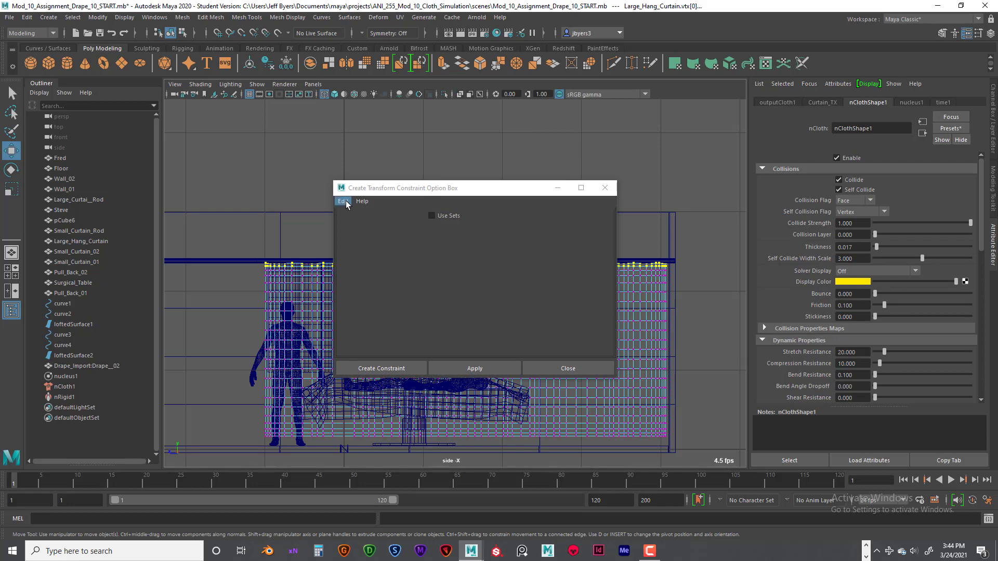
pyautogui.click(342, 201)
pyautogui.click(357, 222)
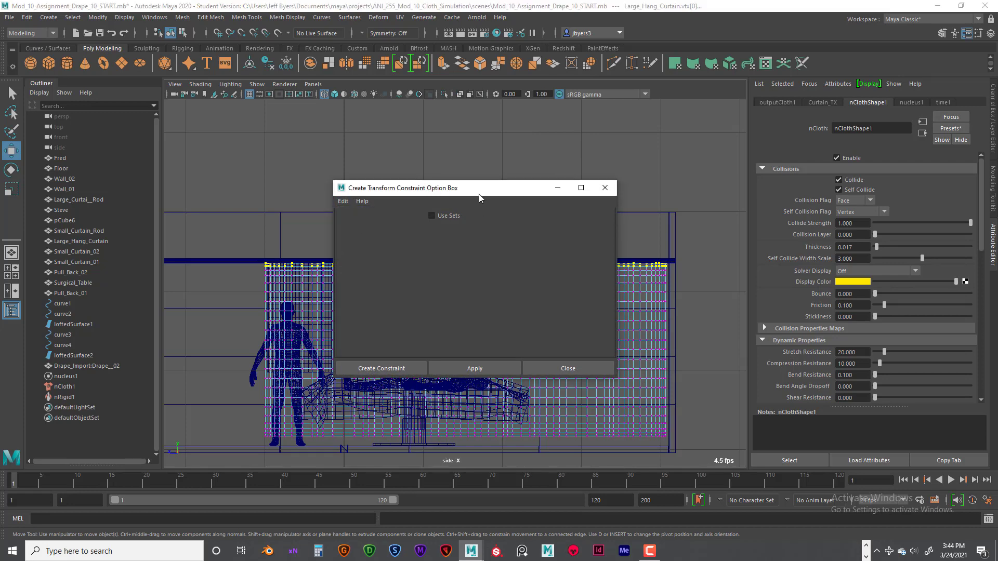
pyautogui.moveTo(479, 188); pyautogui.dragTo(456, 171)
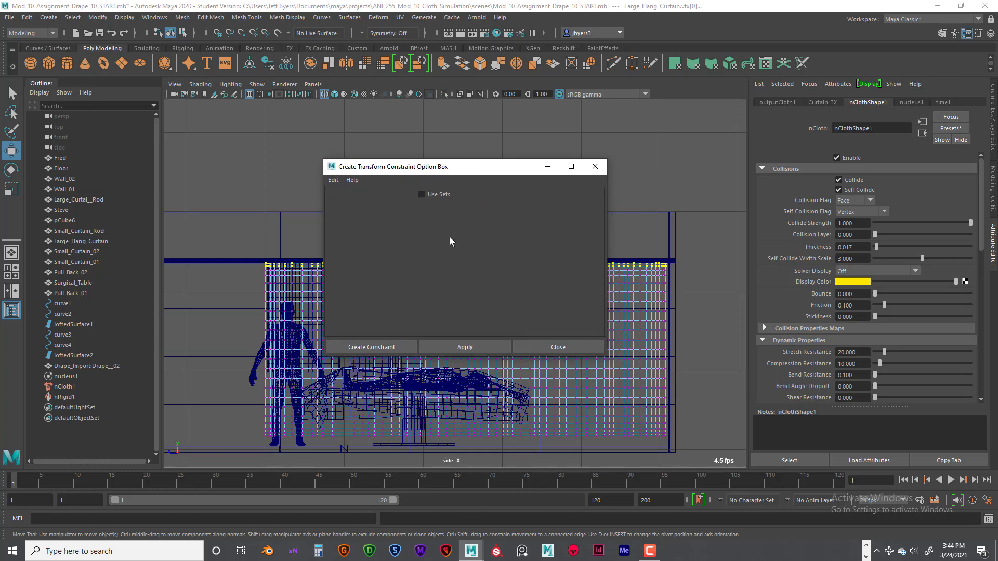
pyautogui.click(385, 347)
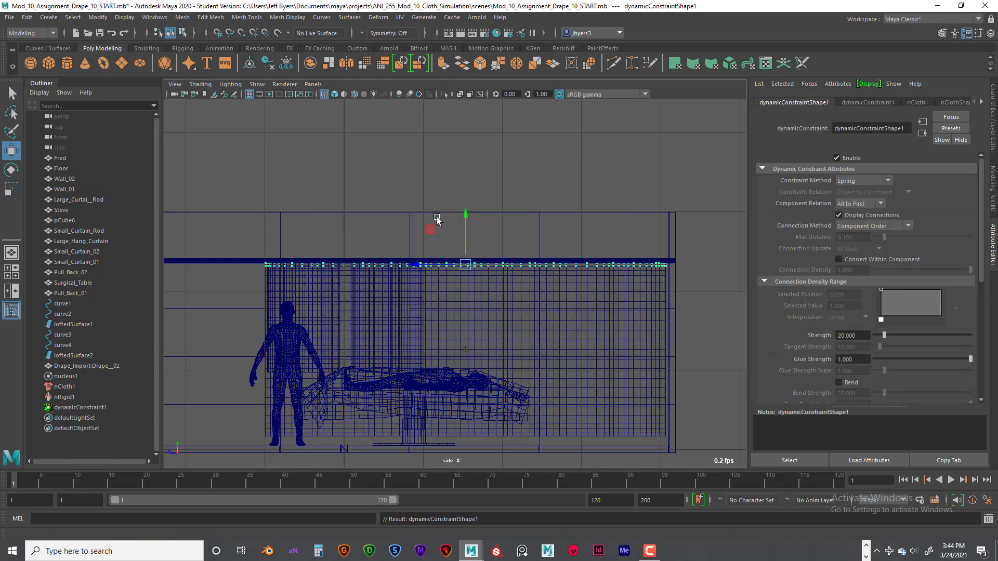
# - Check the constraint points along the large curtain's upper edge in the side and perspective views
pyautogui.scroll(3, 468, 294)
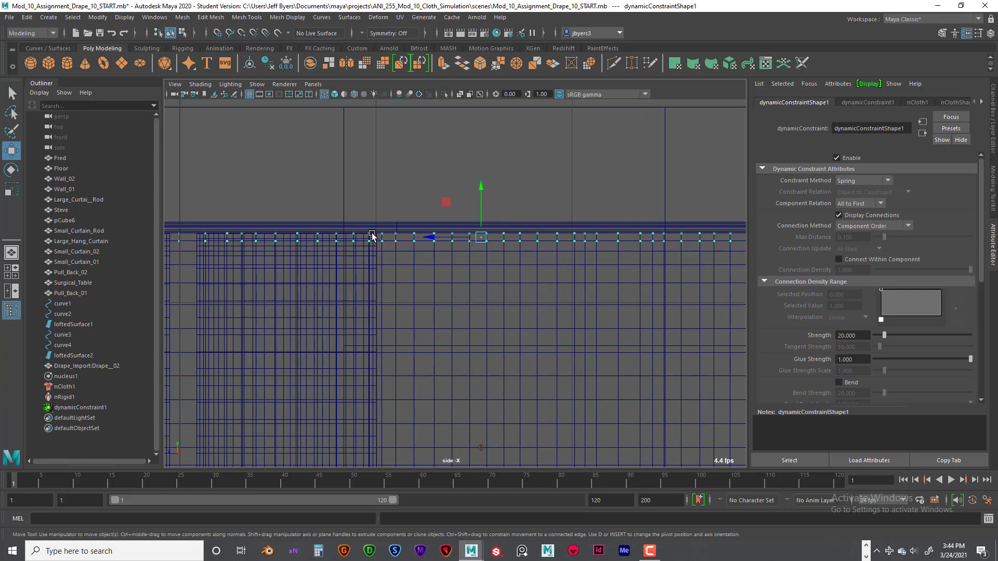
pyautogui.scroll(-4, 413, 248)
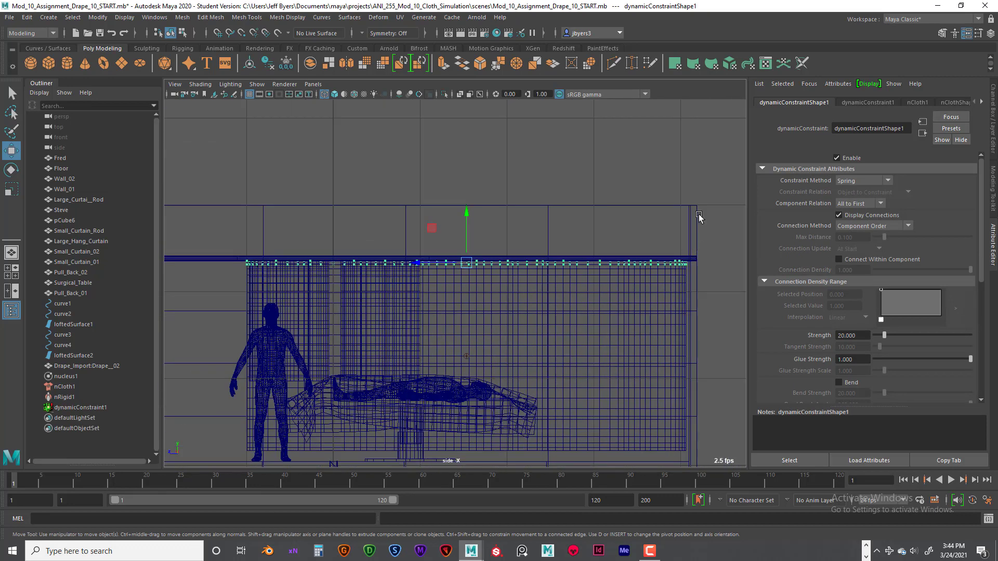
pyautogui.press('space')
pyautogui.press('space')
pyautogui.keyDown('alt'); pyautogui.moveTo(517, 284); pyautogui.dragTo(567, 264); pyautogui.keyUp('alt')
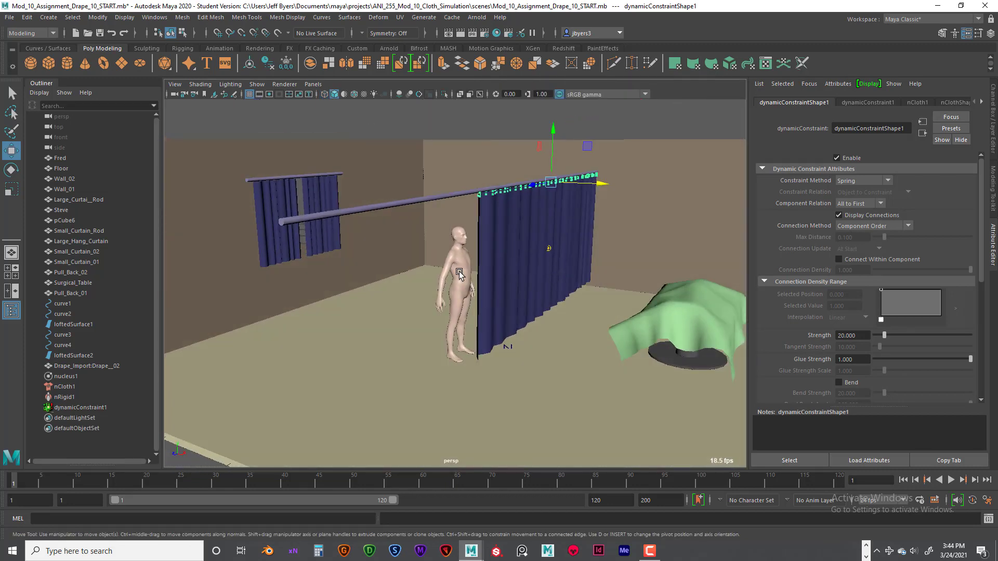
pyautogui.press('super')
pyautogui.click(461, 275)
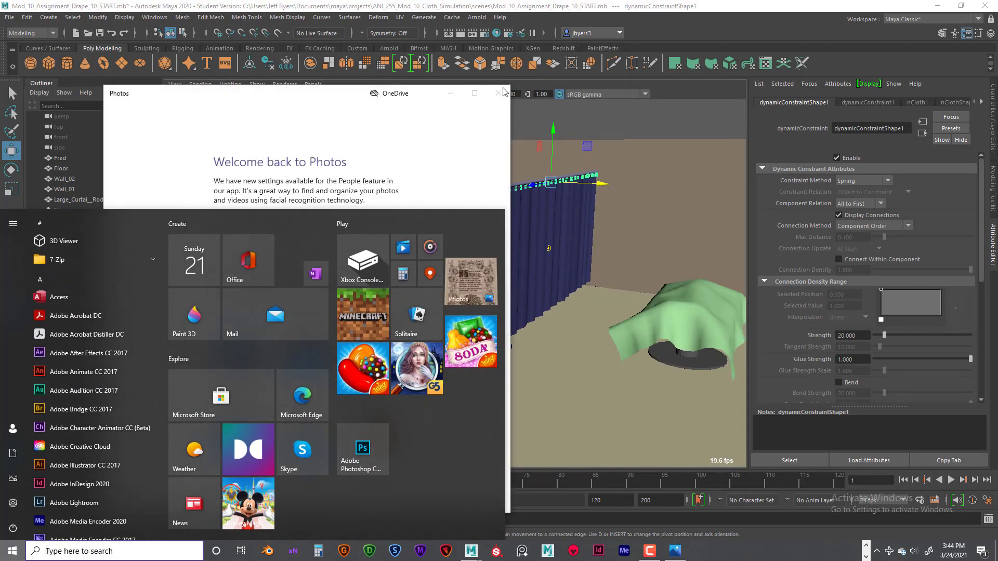
pyautogui.click(494, 99)
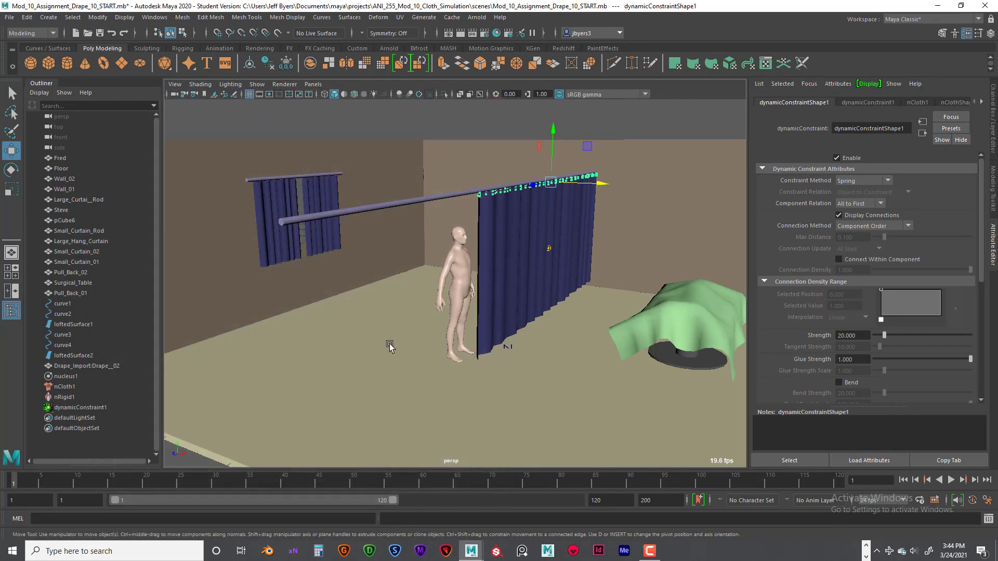
# - Select the standing figure and set the animation's end frame to 500
pyautogui.keyDown('alt'); pyautogui.moveTo(377, 341); pyautogui.dragTo(411, 319); pyautogui.keyUp('alt')
pyautogui.click(458, 287)
pyautogui.keyDown('alt'); pyautogui.moveTo(457, 288); pyautogui.dragTo(450, 321); pyautogui.keyUp('alt')
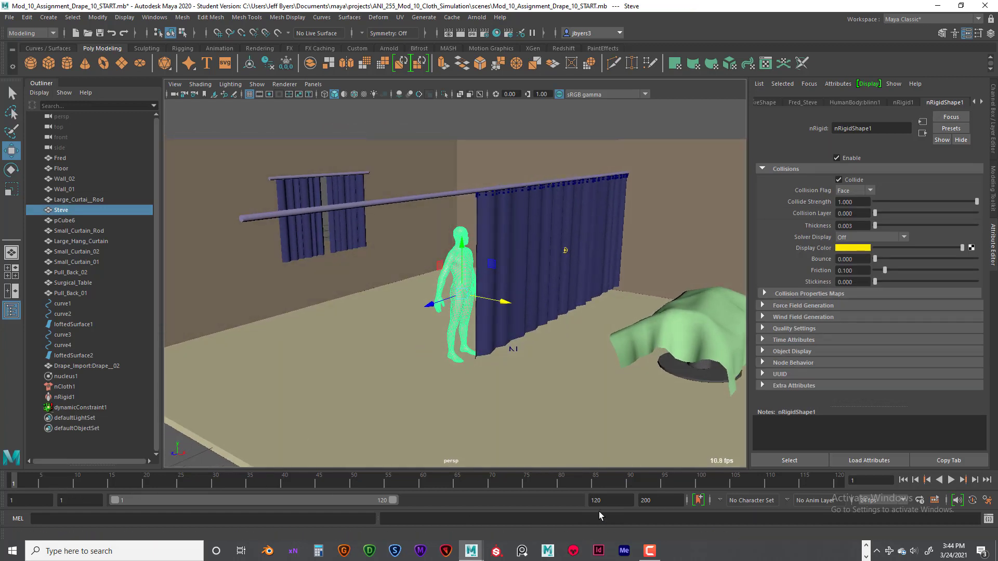
pyautogui.click(588, 500)
pyautogui.write('500')
pyautogui.press('Return')
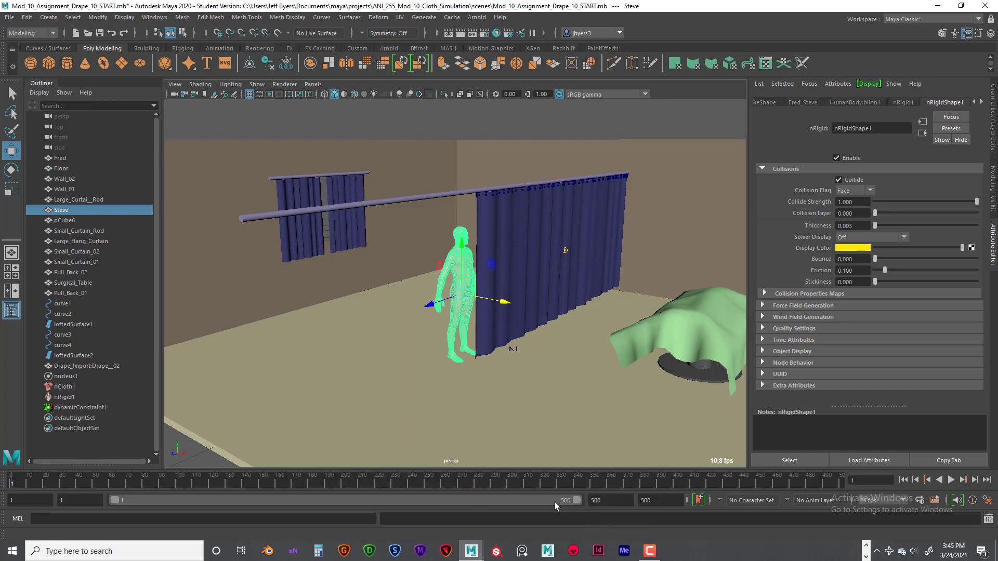
# - Keyframe the standing figure at frame 1 and, moved forward past the large curtain, at frame 250, and return to frame 1
pyautogui.click(13, 481)
pyautogui.moveTo(13, 486); pyautogui.dragTo(81, 490)
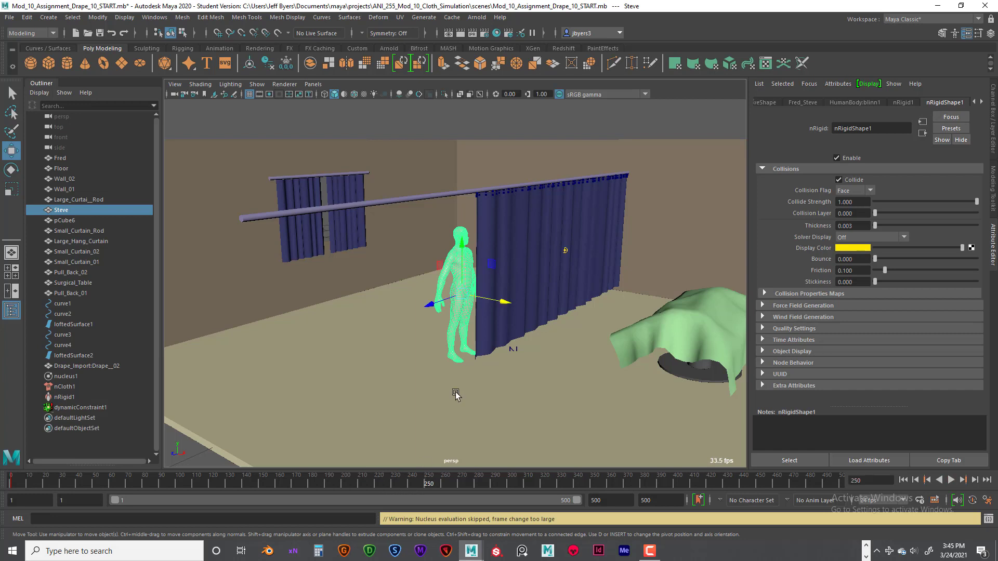
pyautogui.moveTo(504, 305); pyautogui.dragTo(630, 394)
pyautogui.keyDown('alt'); pyautogui.moveTo(629, 321); pyautogui.dragTo(575, 344); pyautogui.keyUp('alt')
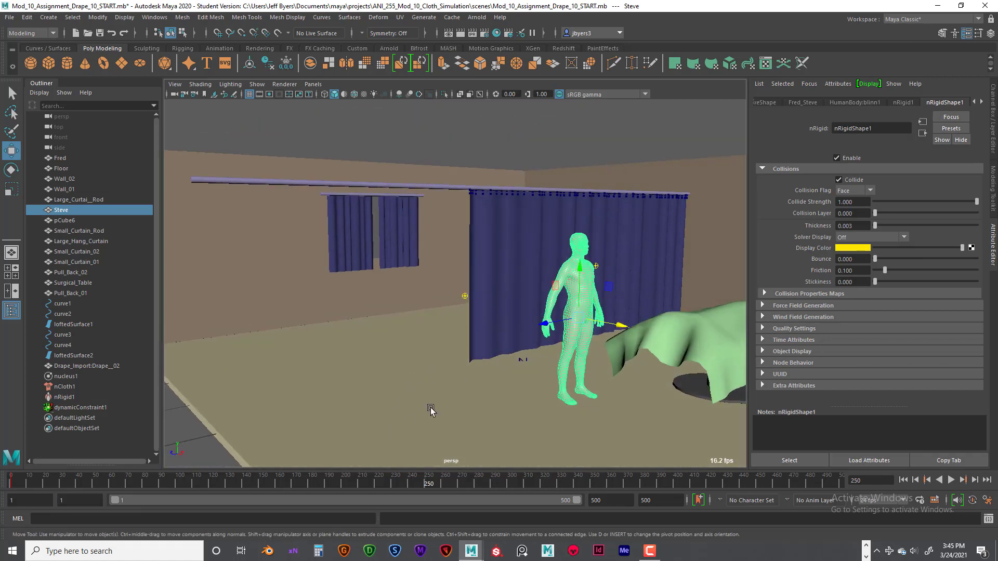
pyautogui.click(903, 481)
# - Play the simulation from frame 1 to check how the large curtain reacts to the moving figure, and rewind
pyautogui.keyDown('alt'); pyautogui.moveTo(484, 351); pyautogui.dragTo(489, 266); pyautogui.keyUp('alt')
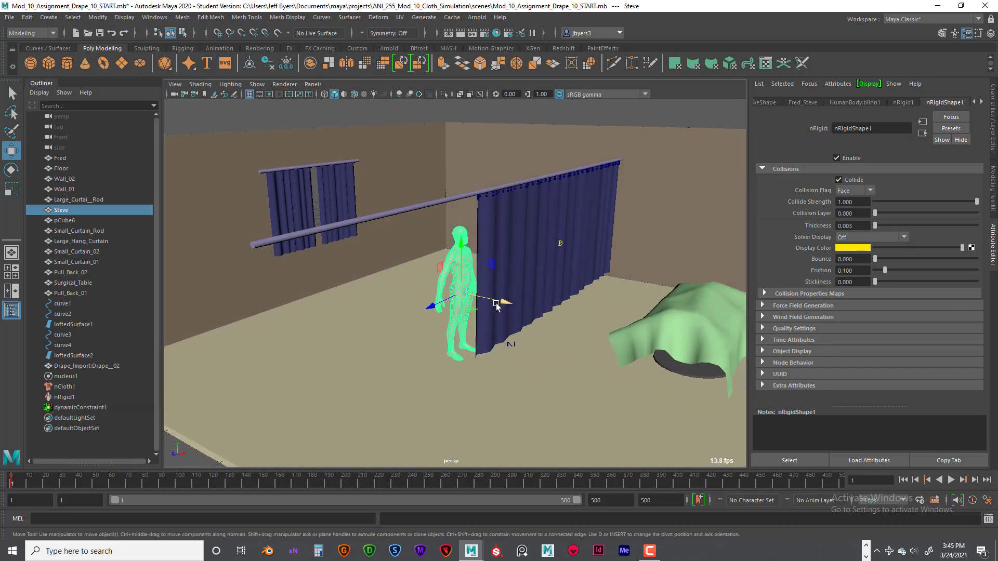
pyautogui.keyDown('alt'); pyautogui.moveTo(537, 327); pyautogui.dragTo(512, 335); pyautogui.keyUp('alt')
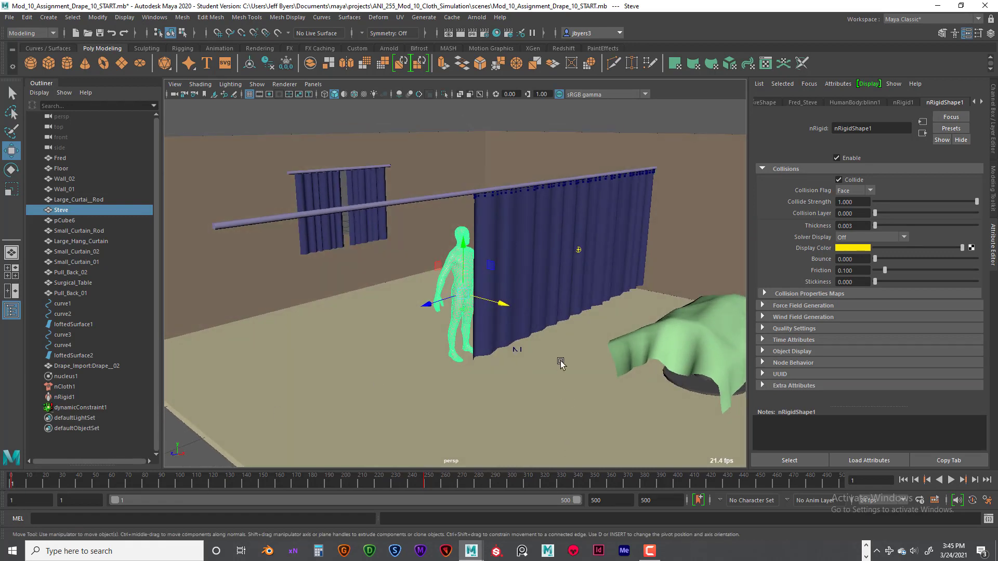
pyautogui.keyDown('alt'); pyautogui.moveTo(560, 360); pyautogui.dragTo(476, 365); pyautogui.keyUp('alt')
pyautogui.click(904, 481)
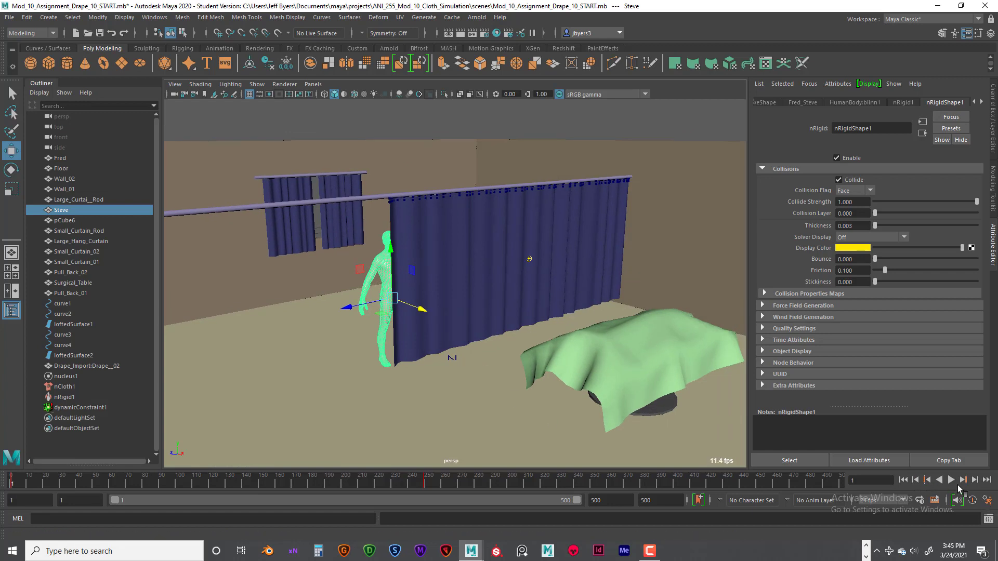
pyautogui.click(951, 480)
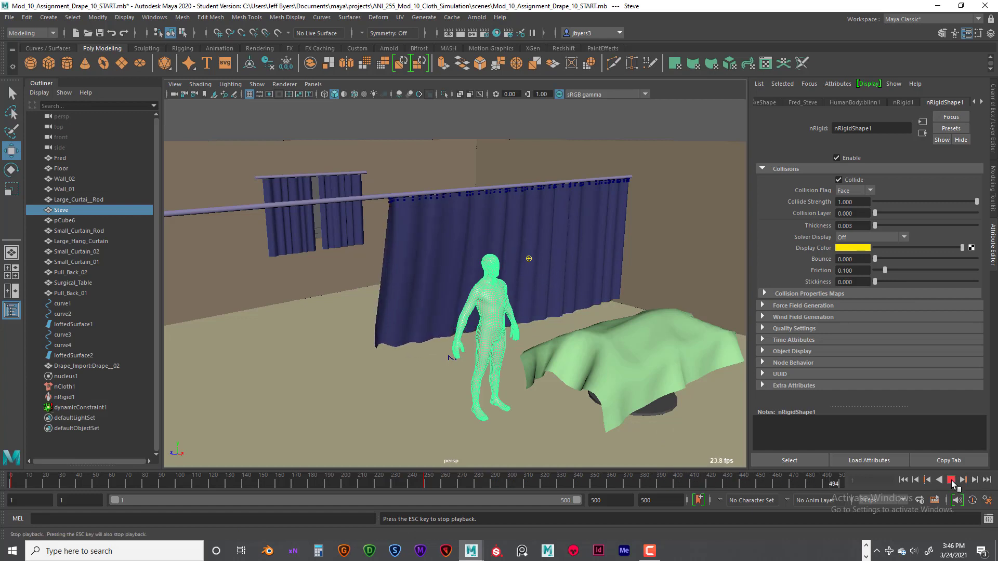
pyautogui.click(904, 480)
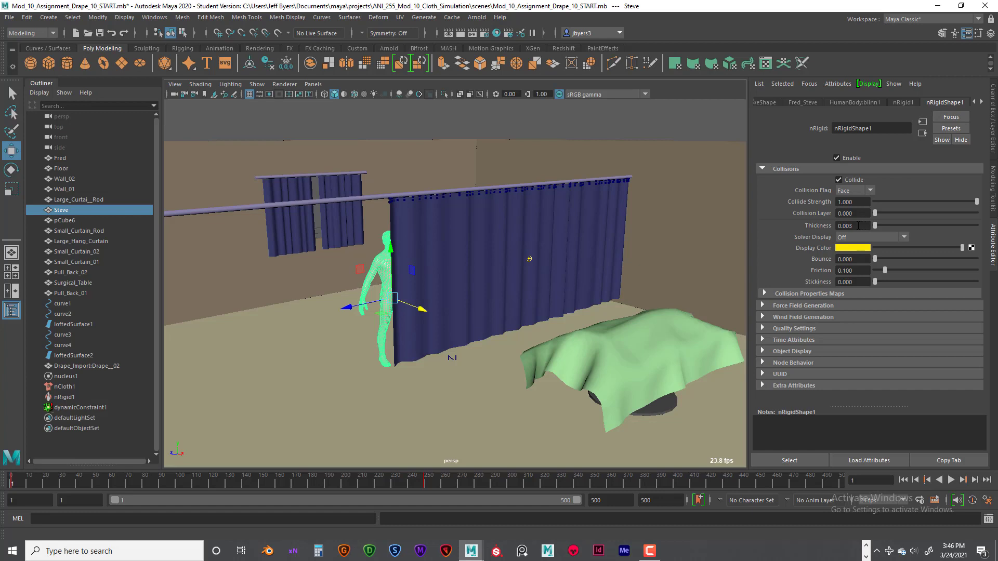
# - Set the large hanging curtain's nCloth collision thickness to 0.075
pyautogui.click(557, 226)
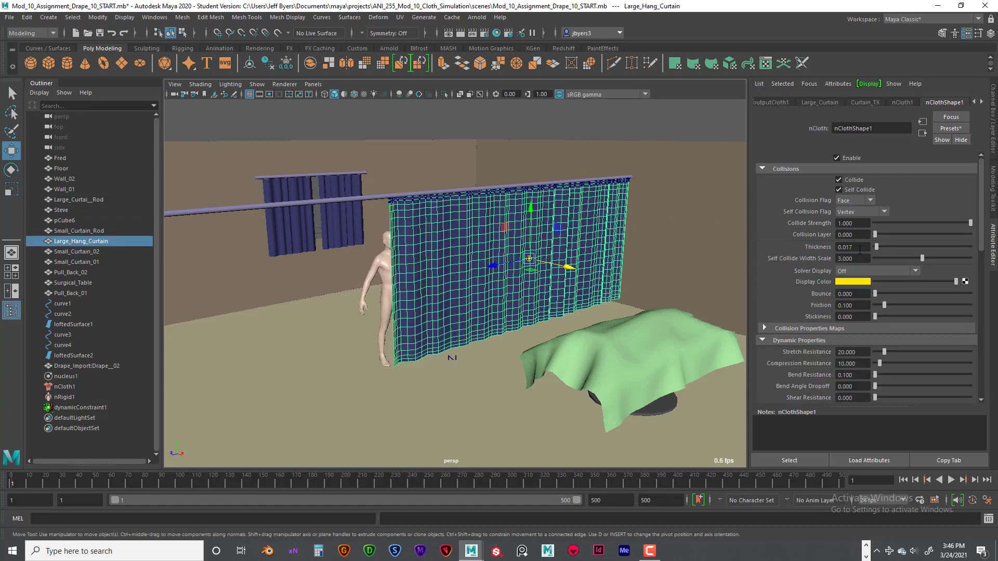
pyautogui.click(850, 247)
pyautogui.write('75')
pyautogui.press('Return')
# - Play back the simulation with the thicker cloth and stop it after reviewing the curtain's motion
pyautogui.click(950, 480)
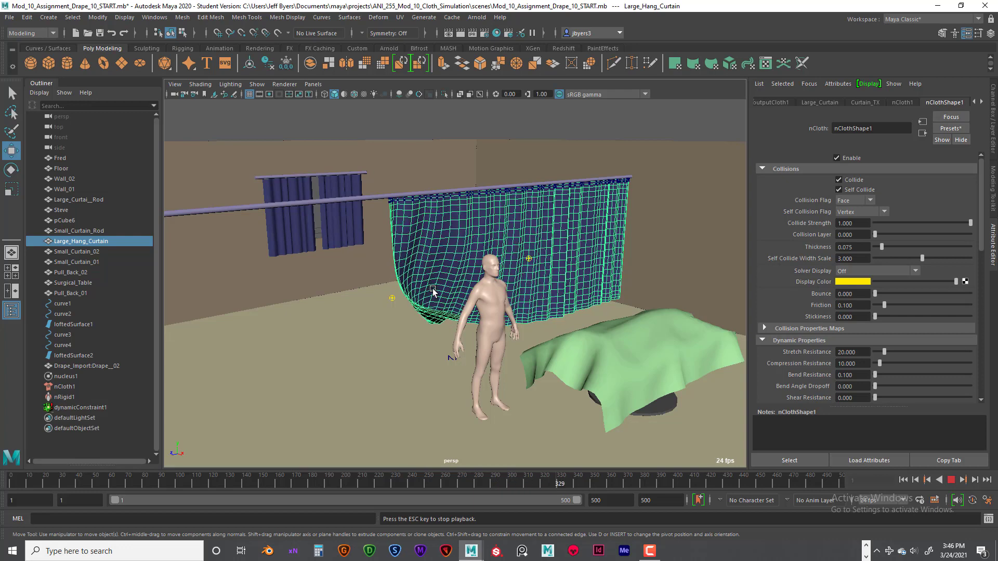
pyautogui.click(455, 126)
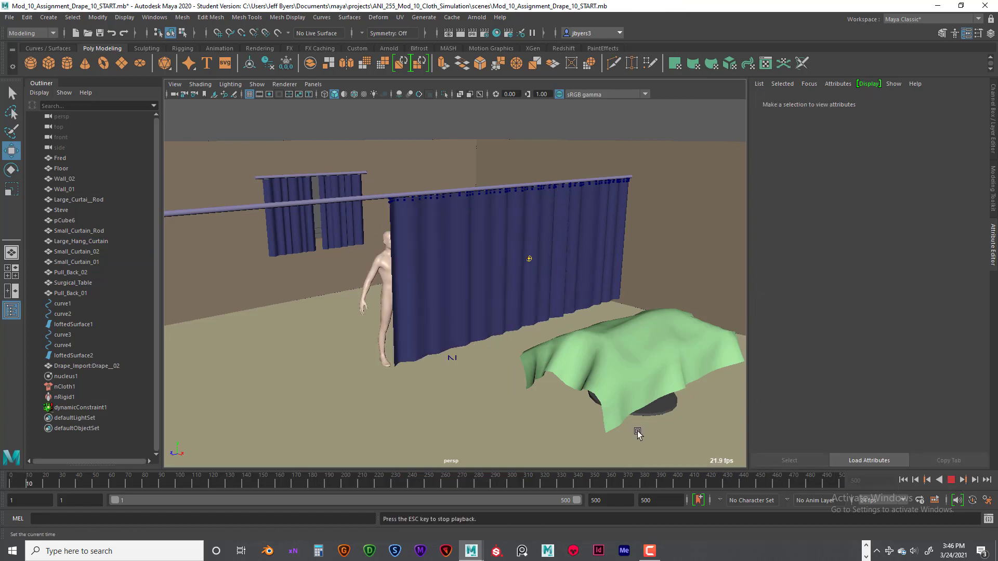
pyautogui.press('Escape')
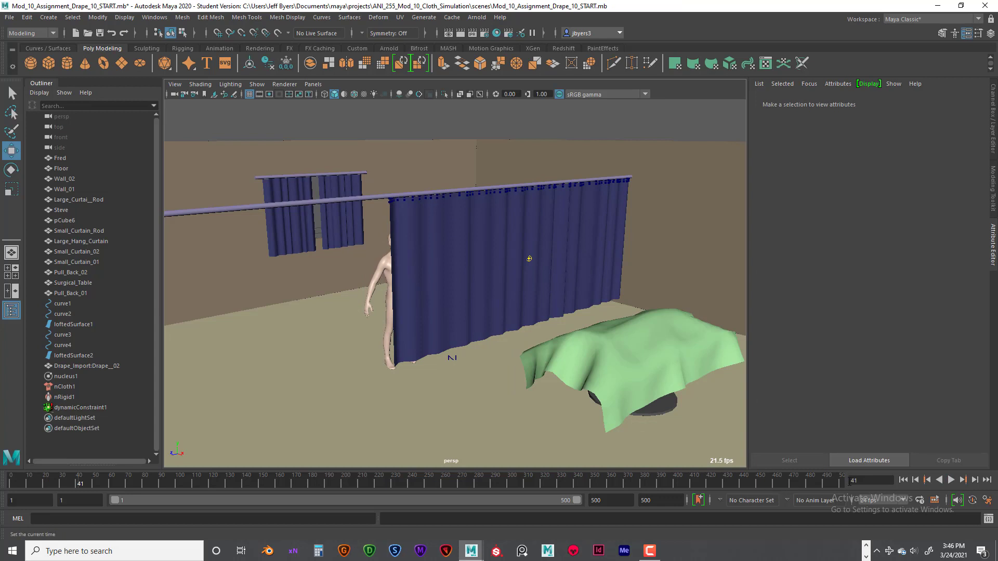
# - Extend the animation's end frame to 600 and return the timeline to frame 1
pyautogui.doubleClick(598, 499)
pyautogui.write('600')
pyautogui.press('Return')
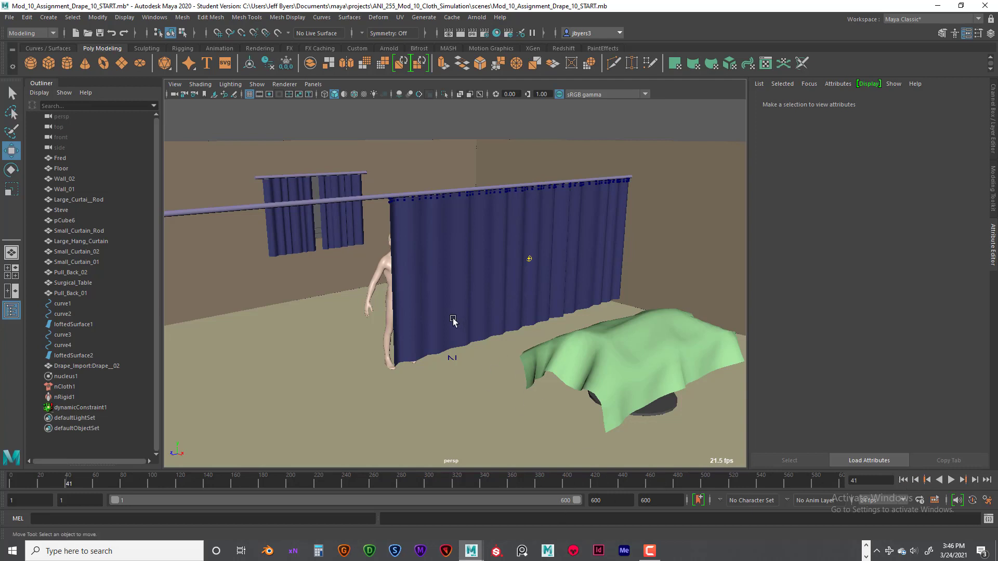
pyautogui.moveTo(58, 481); pyautogui.dragTo(11, 483)
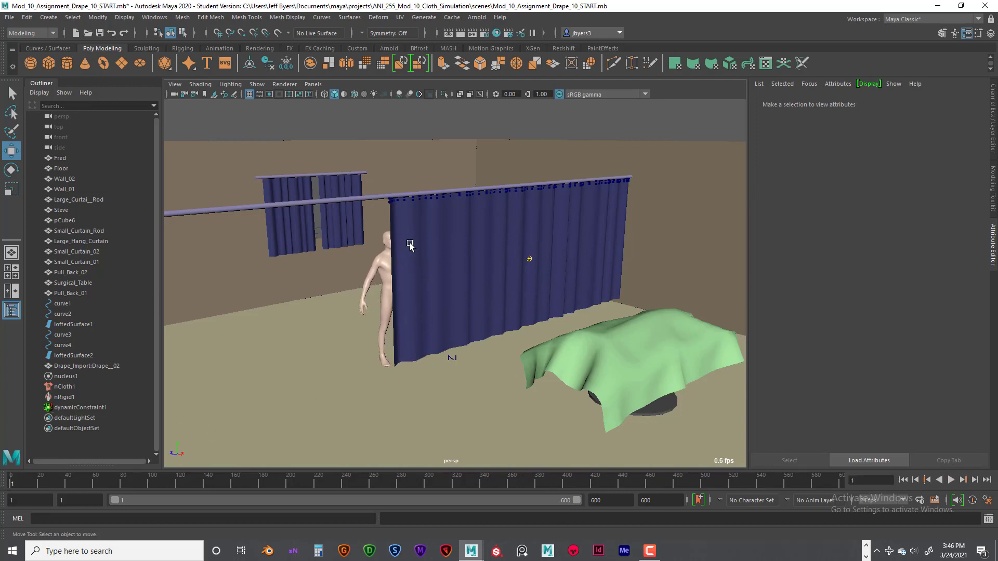
# - Save the scene as a new Maya Binary file named with the author's name followed by _ANI_255_Mod_10_Large_Curtain, accepting the student version notice
pyautogui.click(10, 18)
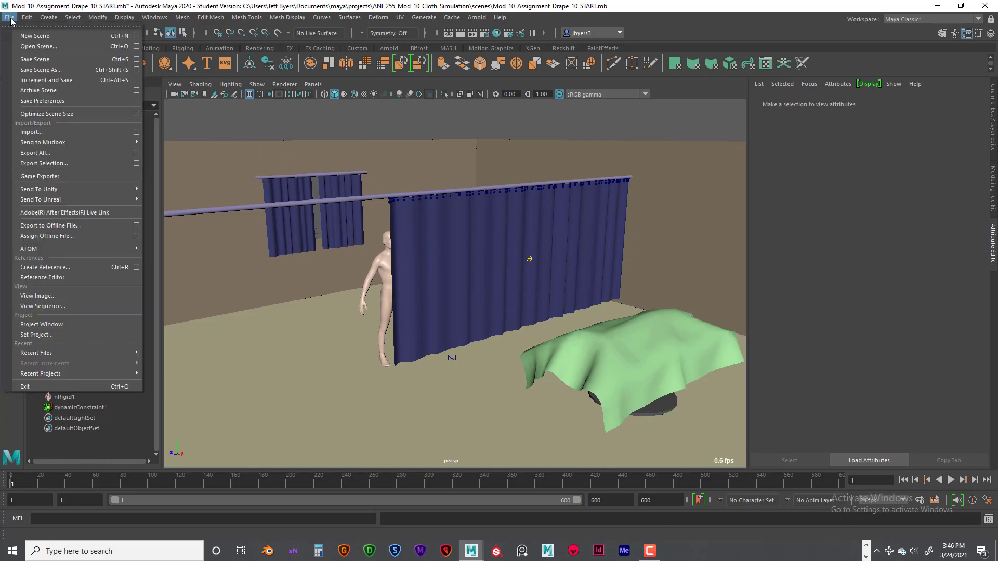
pyautogui.click(52, 71)
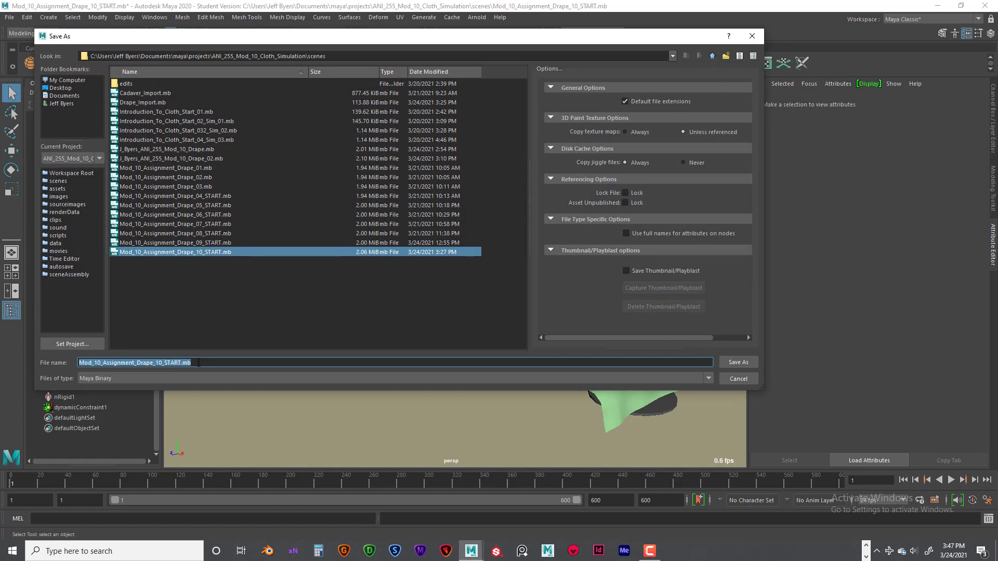
pyautogui.click(190, 149)
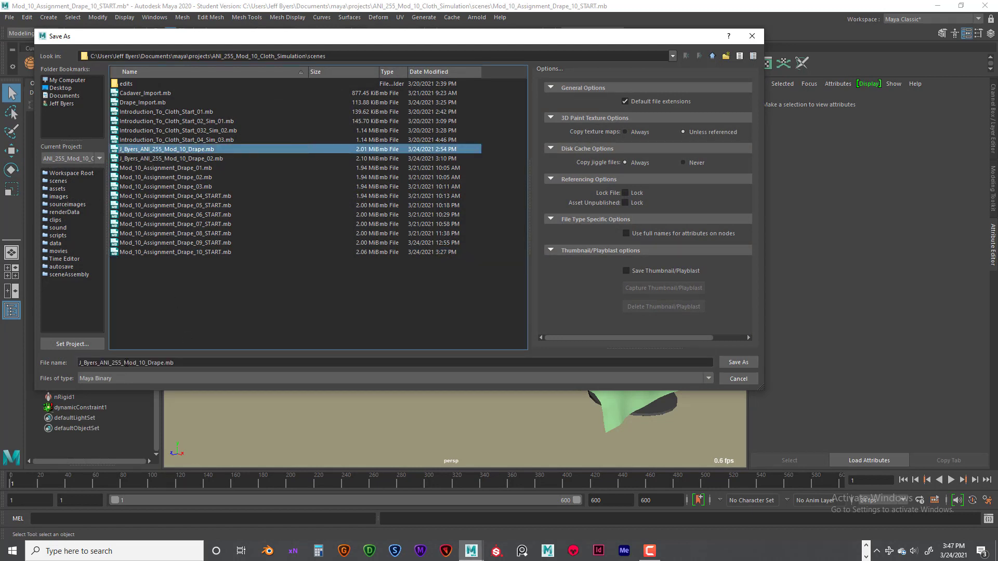
pyautogui.click(133, 362)
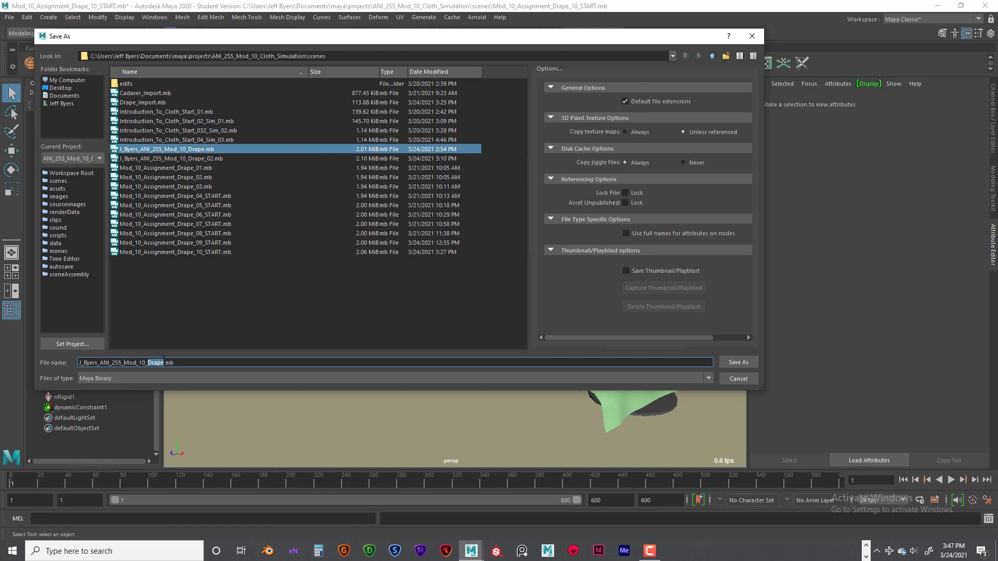
pyautogui.write('Large_Curtain')
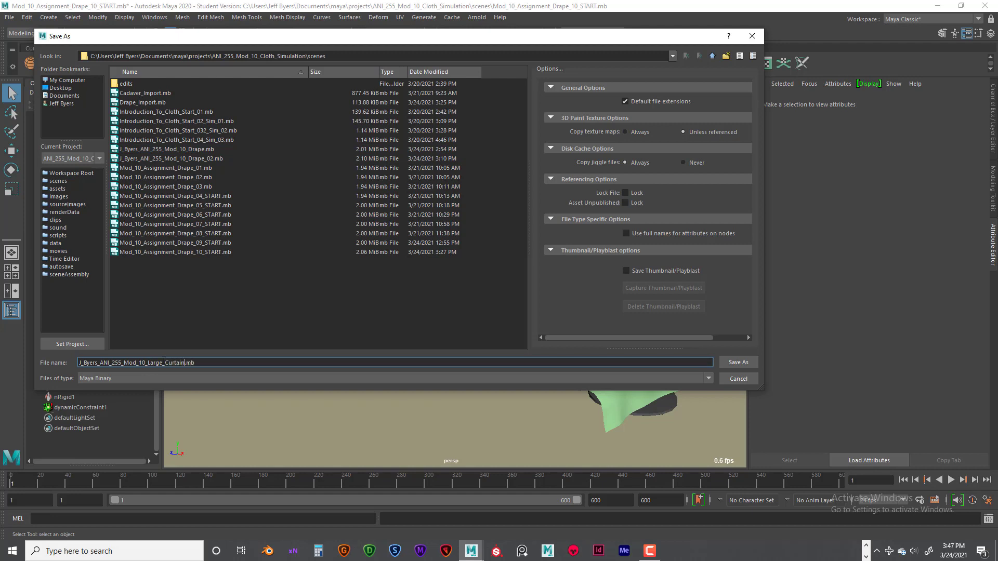
pyautogui.click(734, 364)
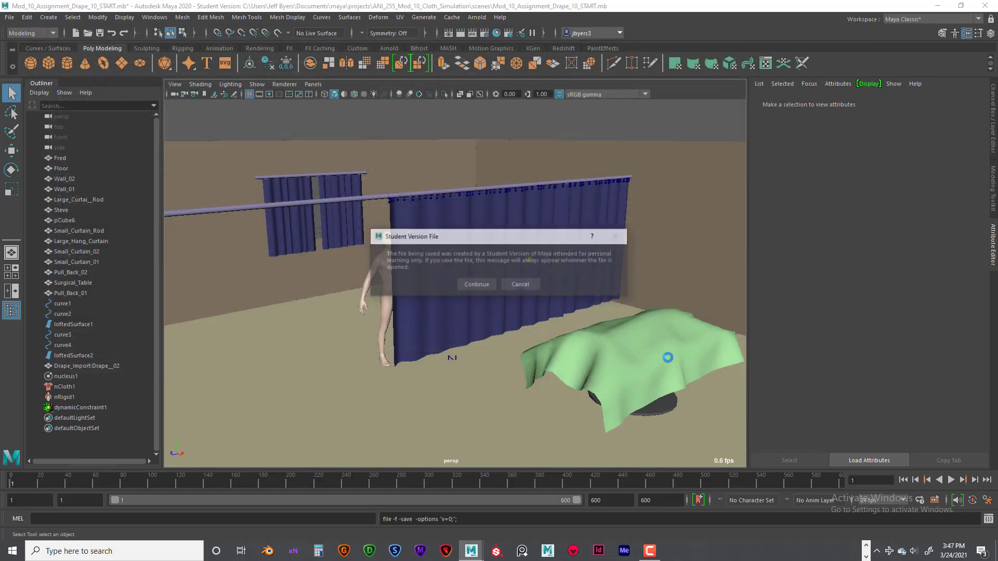
pyautogui.click(475, 285)
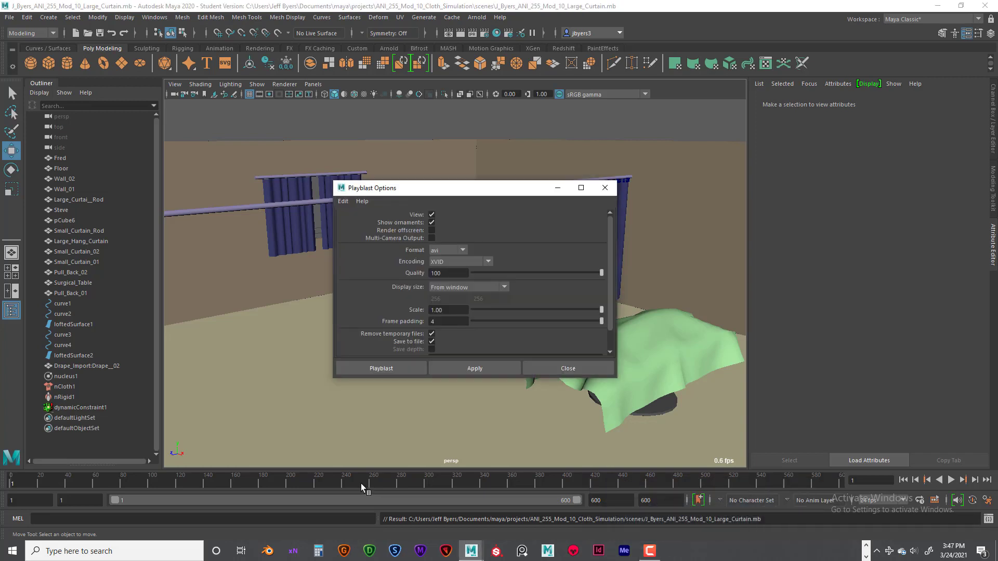
# - Open the Playblast options and keep the movie format at avi
pyautogui.moveTo(472, 189); pyautogui.dragTo(417, 170)
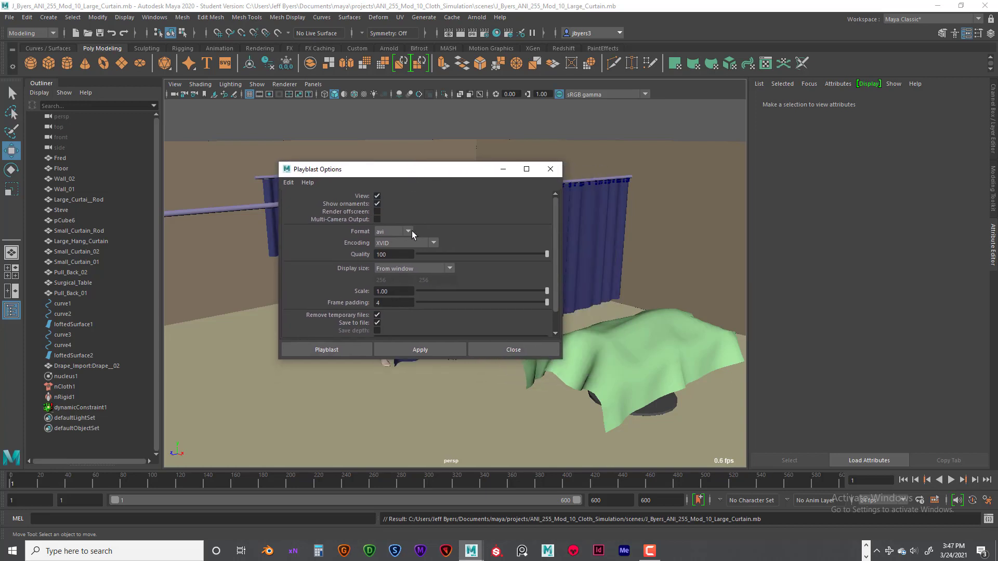
pyautogui.click(410, 230)
pyautogui.click(437, 226)
pyautogui.moveTo(557, 303); pyautogui.dragTo(556, 340)
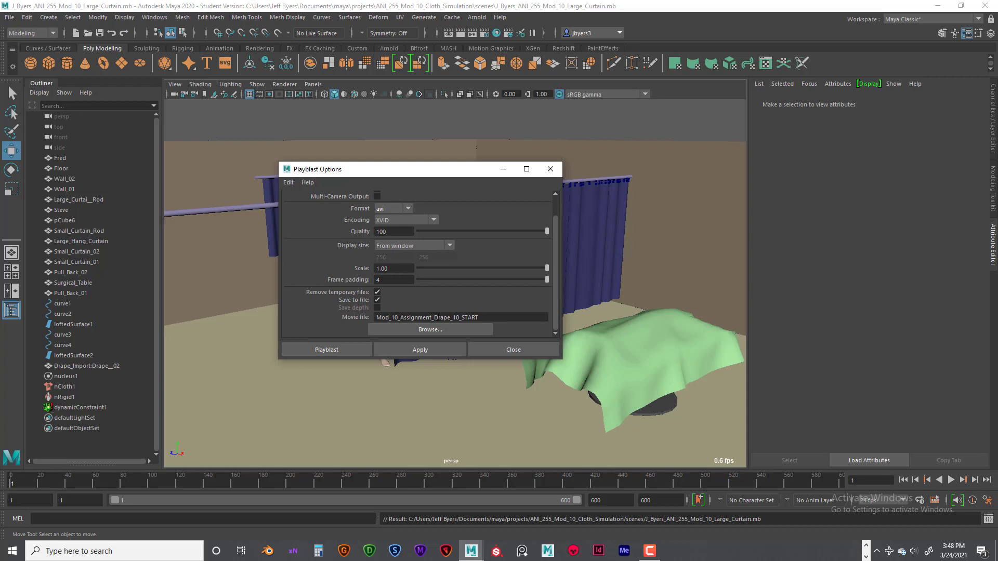
# - Name the playblast movie with the author's name followed by _Mod_10_Assignment_Large_Curtain and record it to the Desktop
pyautogui.moveTo(433, 316); pyautogui.dragTo(523, 316)
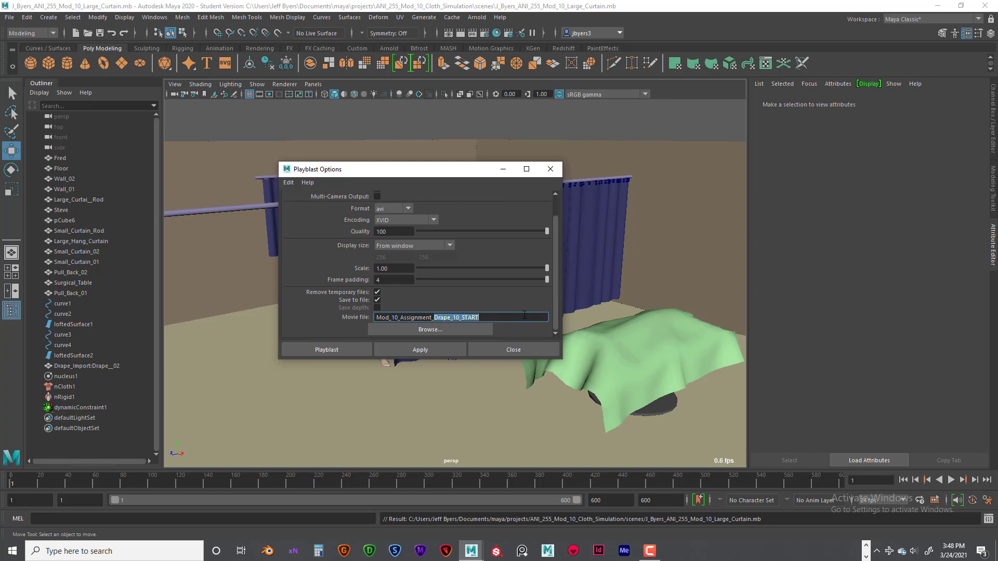
pyautogui.write('La')
pyautogui.write('J')
pyautogui.write('_Byers')
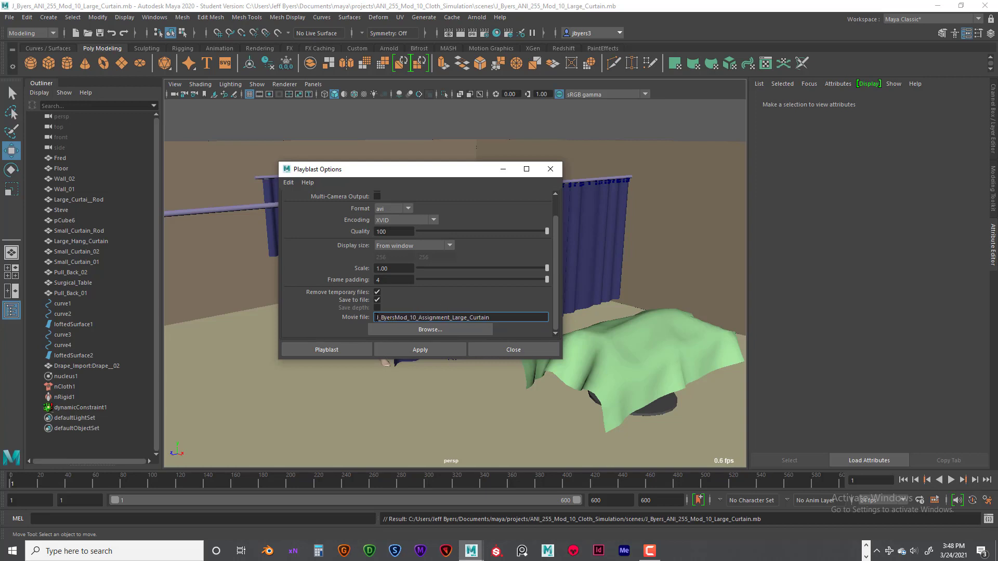
pyautogui.write('_')
pyautogui.moveTo(494, 317); pyautogui.dragTo(366, 319)
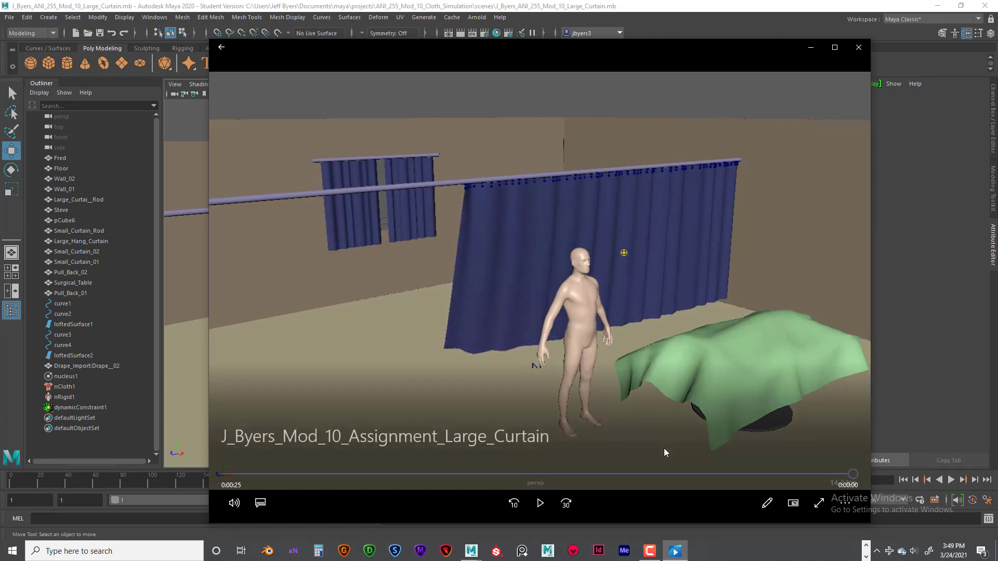
# - Scrub through the recorded playblast to review the curtain's collision with the figure, and close the movie player
pyautogui.moveTo(851, 476); pyautogui.dragTo(357, 474)
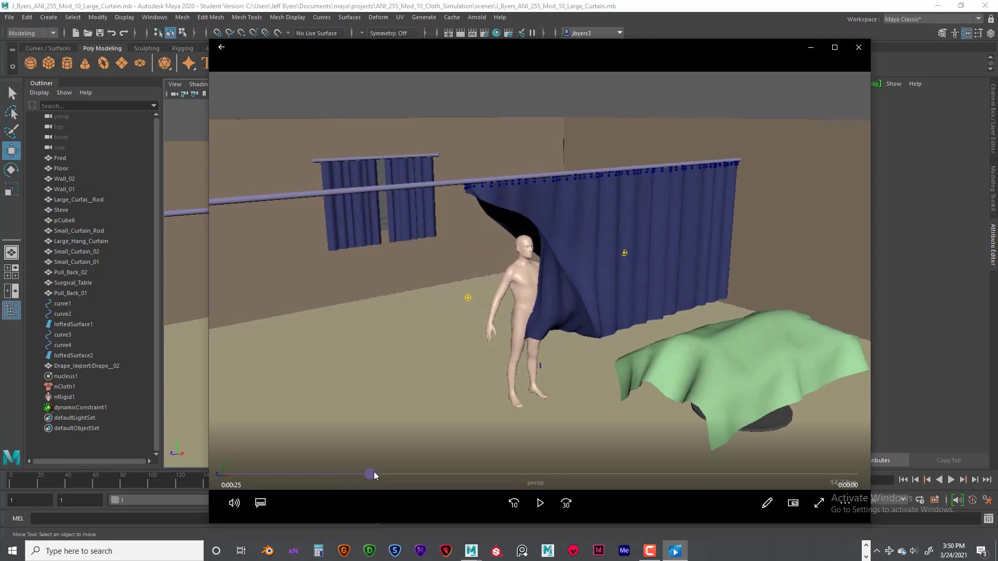
pyautogui.click(858, 48)
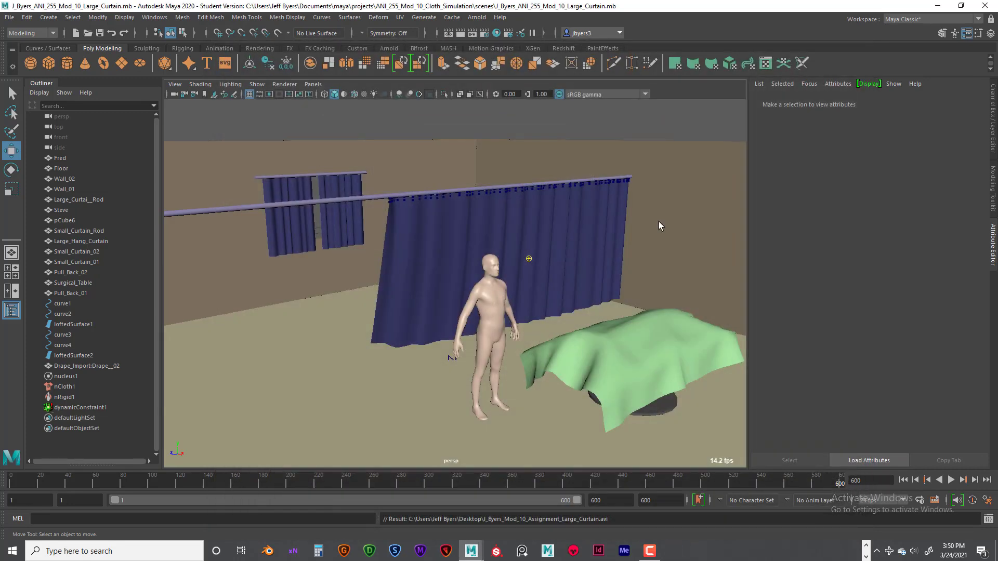
pyautogui.click(542, 188)
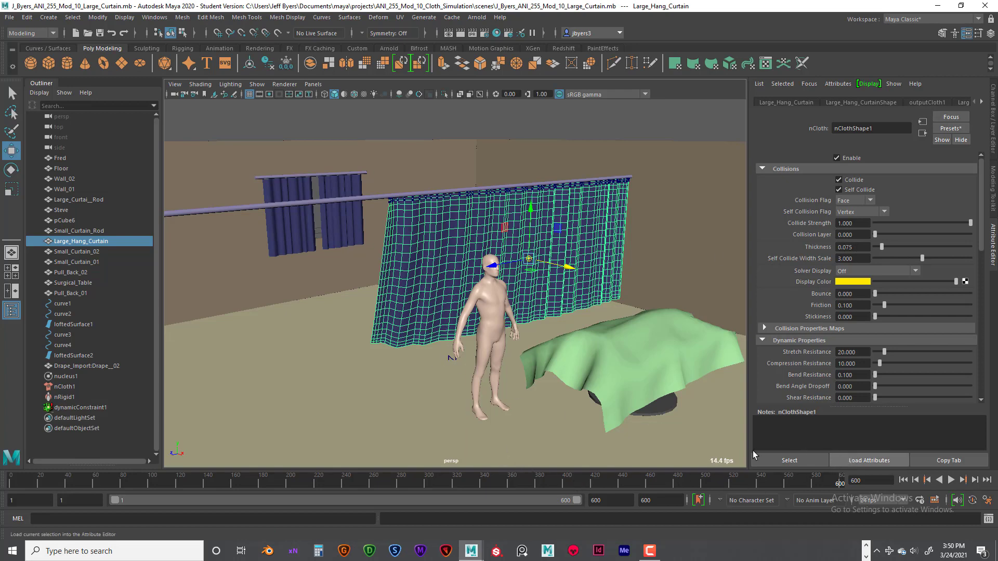
pyautogui.click(492, 117)
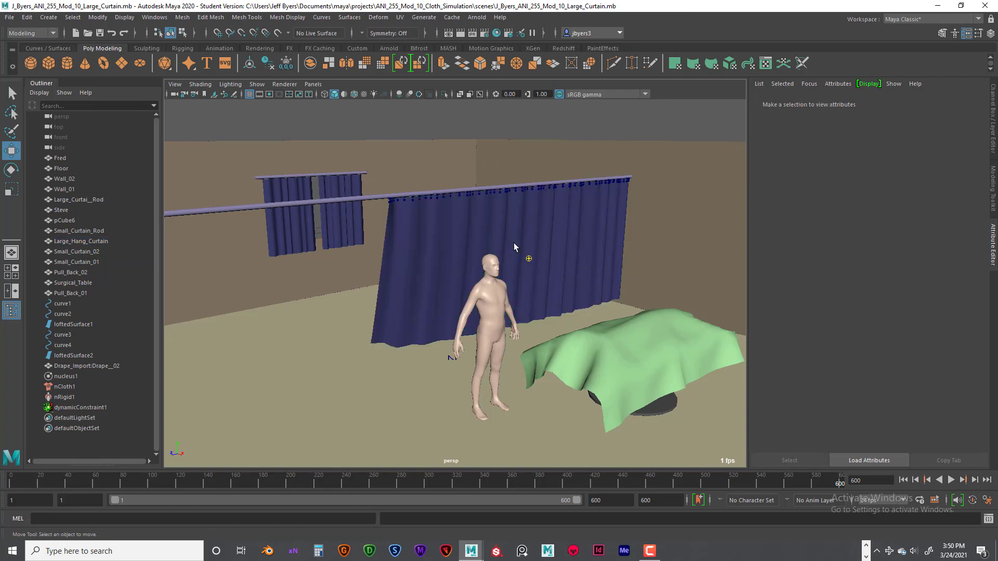
pyautogui.click(460, 238)
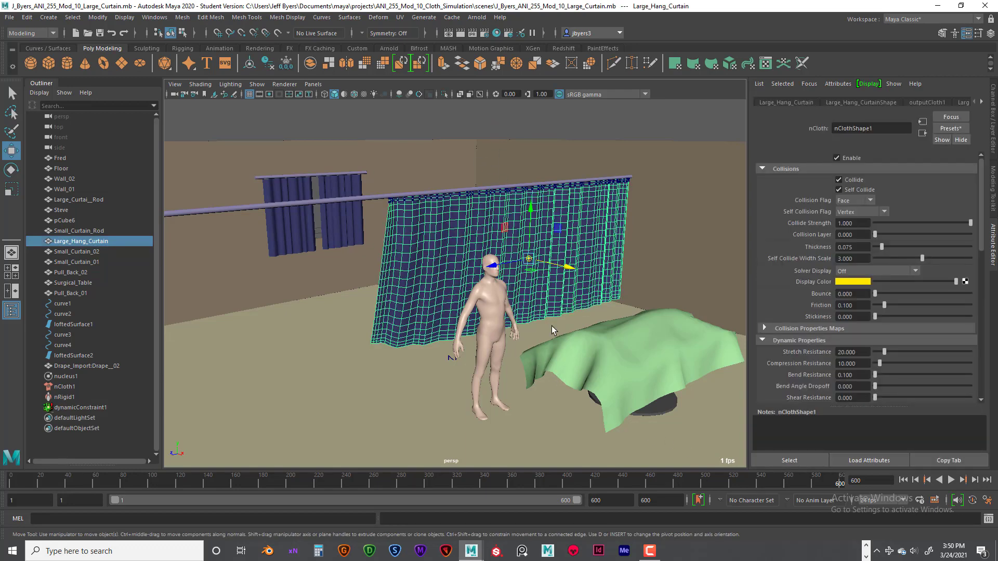
# - Replay the simulation from frame 1 with nothing selected until the figure passes through the curtain, and return to frame 1
pyautogui.click(902, 480)
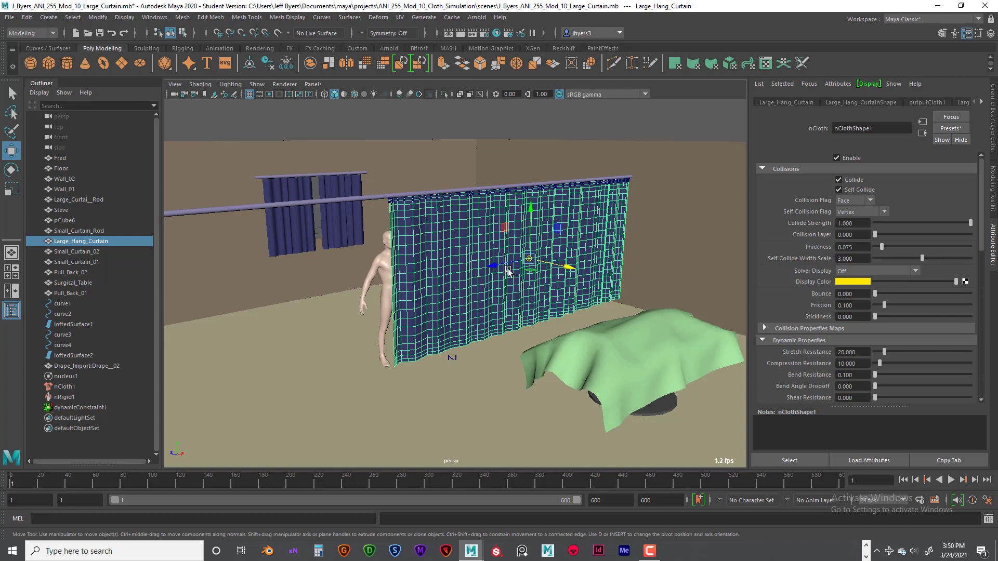
pyautogui.click(652, 360)
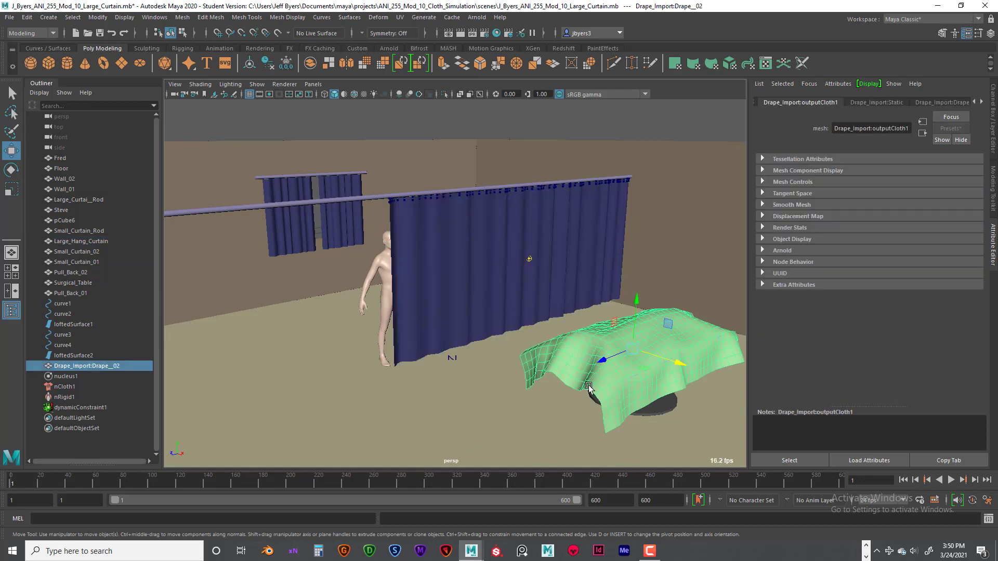
pyautogui.click(493, 270)
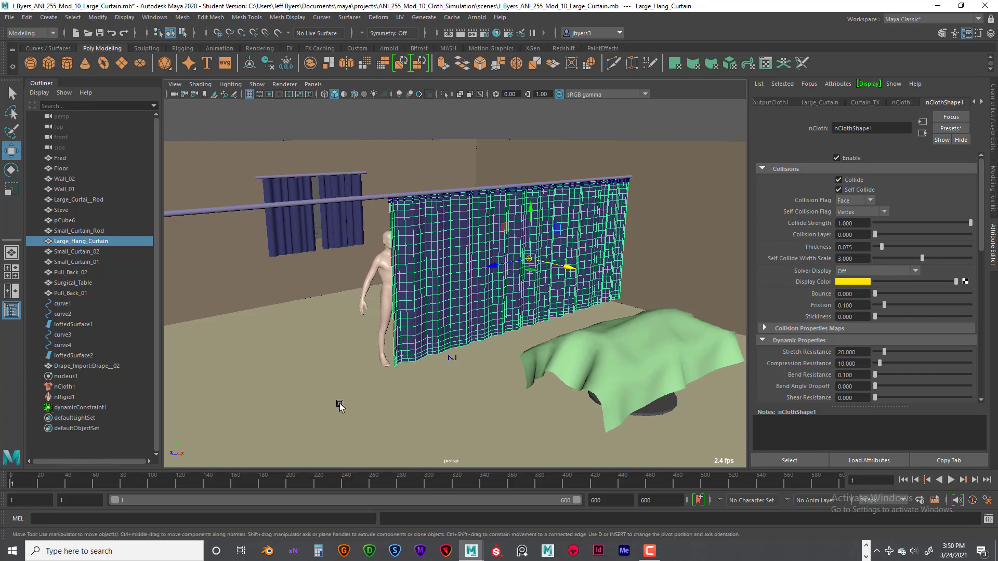
pyautogui.click(331, 130)
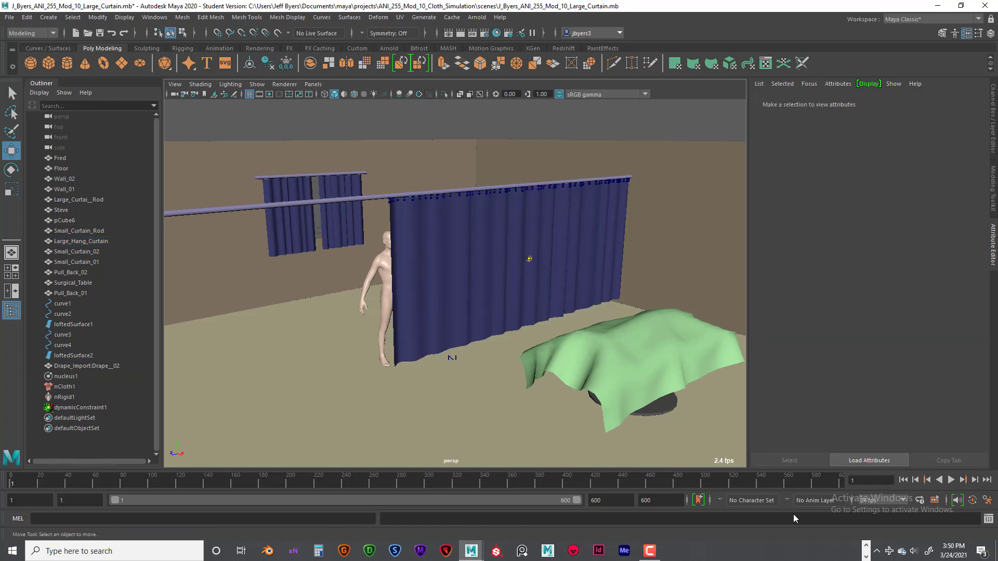
pyautogui.click(950, 480)
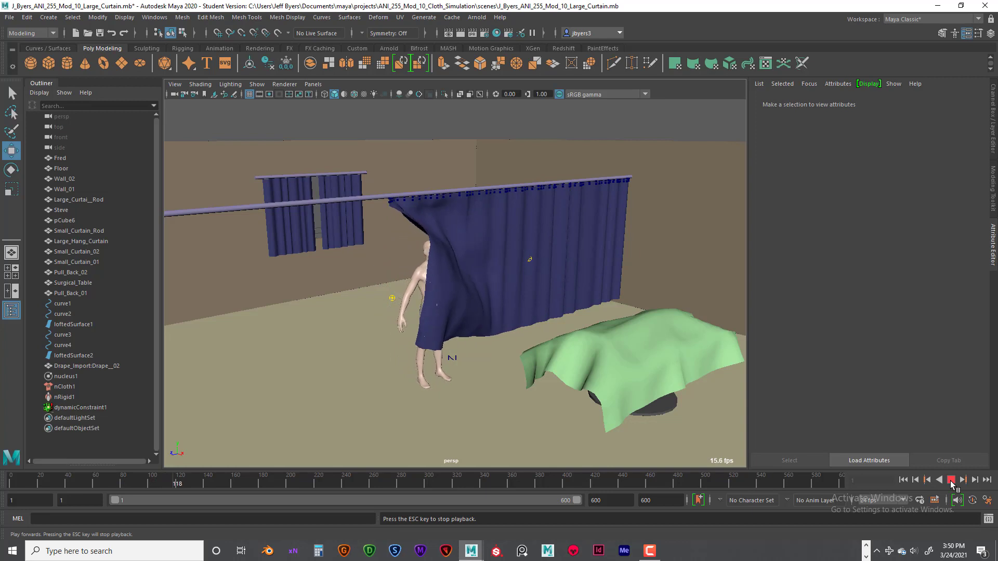
pyautogui.click(951, 480)
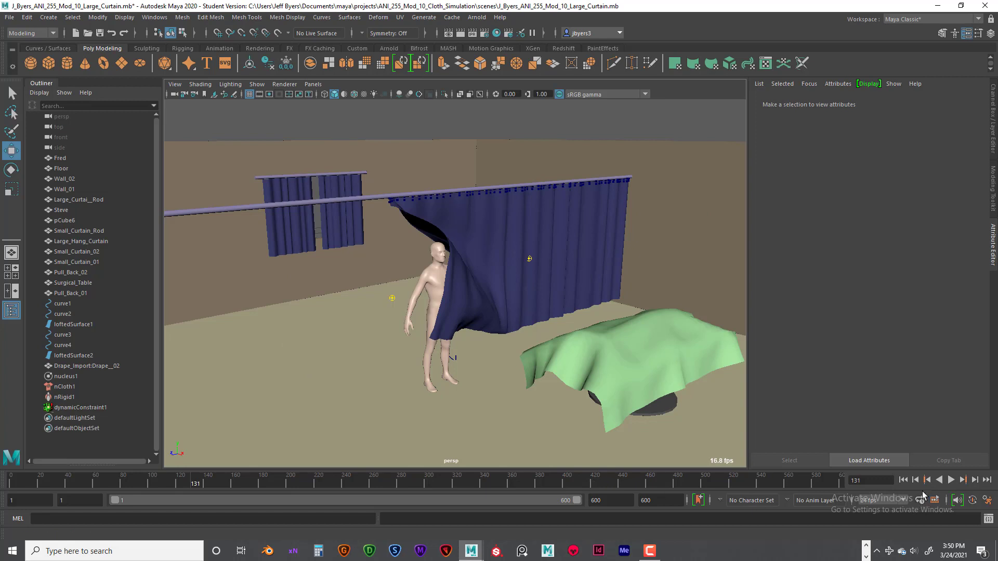
pyautogui.click(904, 480)
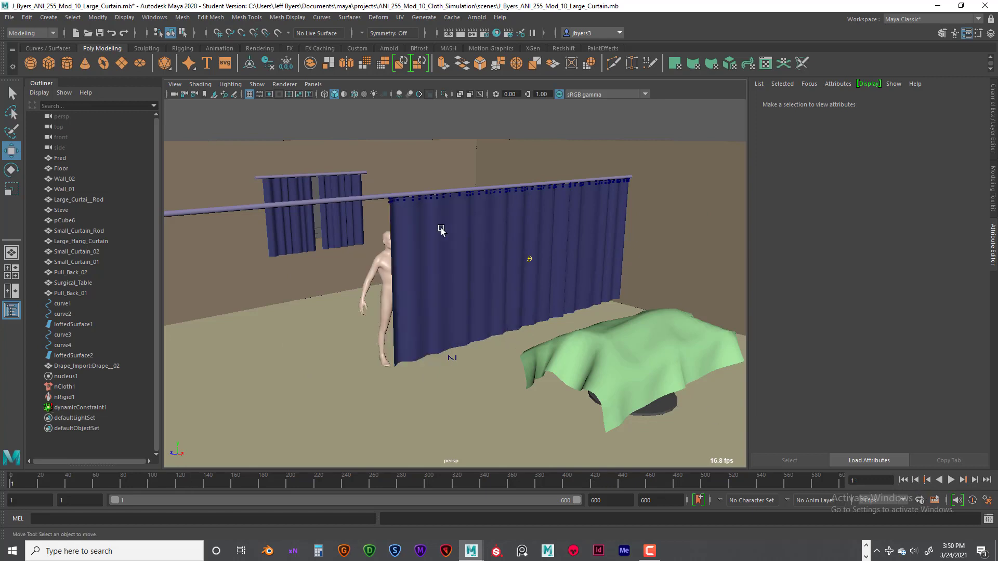